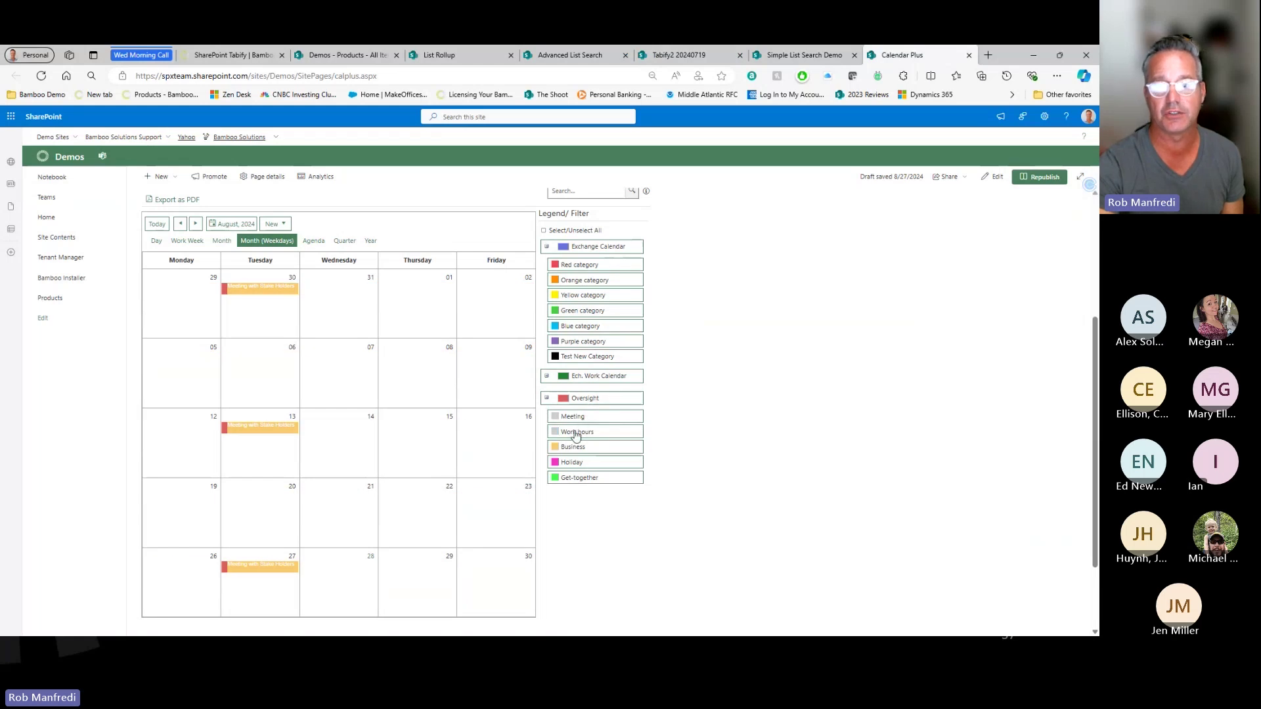
# Step: Toggle all calendar legend filters off, isolate the Business category under Oversight, and restore every calendar and category
pyautogui.click(574, 450)
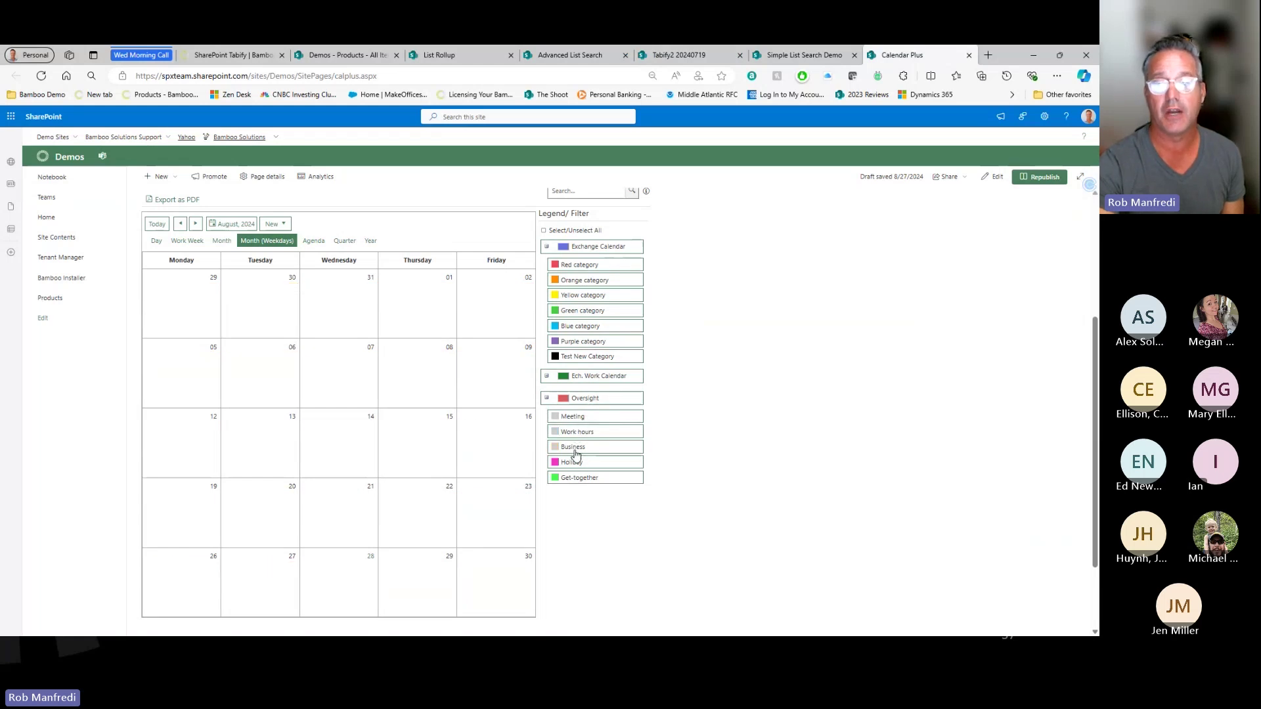
pyautogui.click(543, 232)
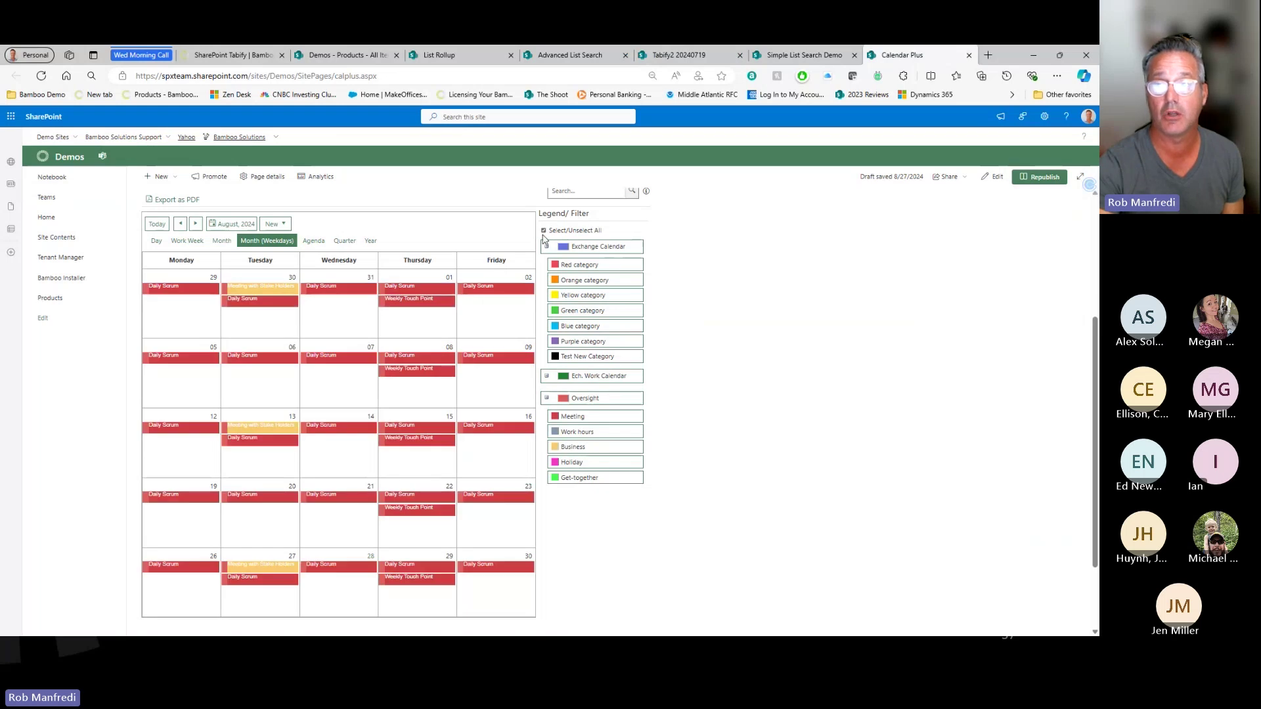
pyautogui.click(544, 232)
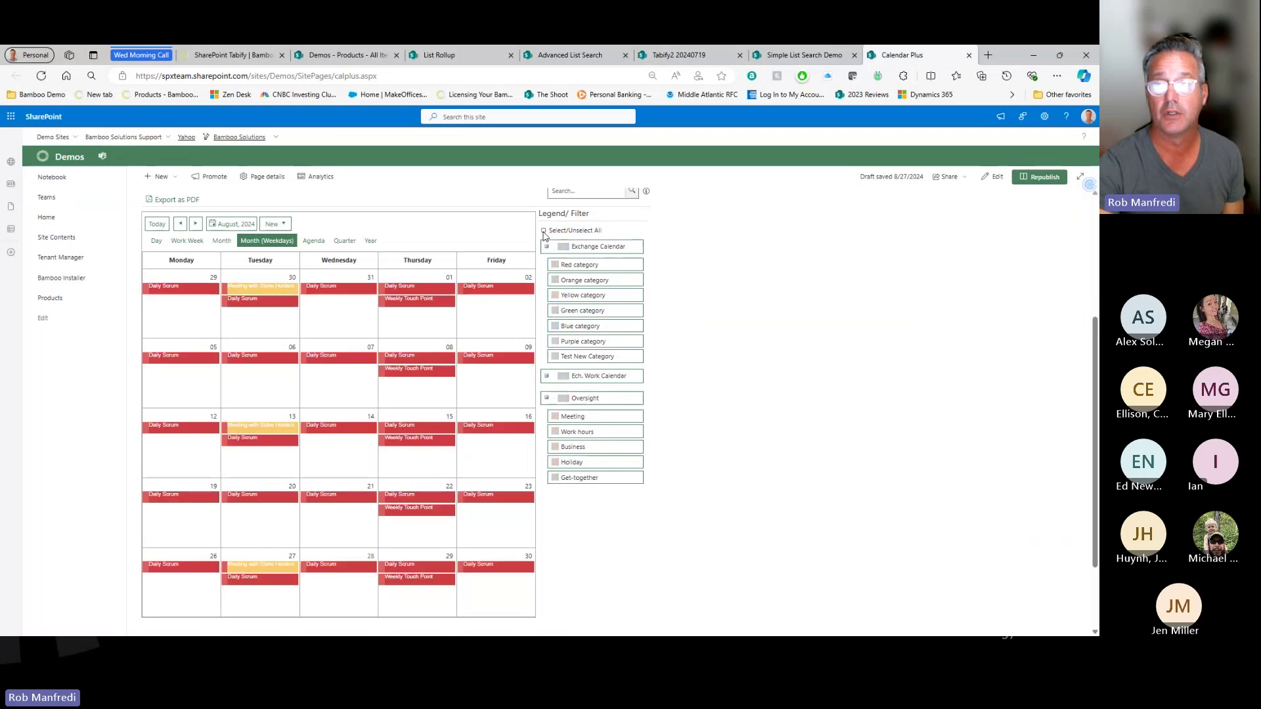
pyautogui.click(575, 450)
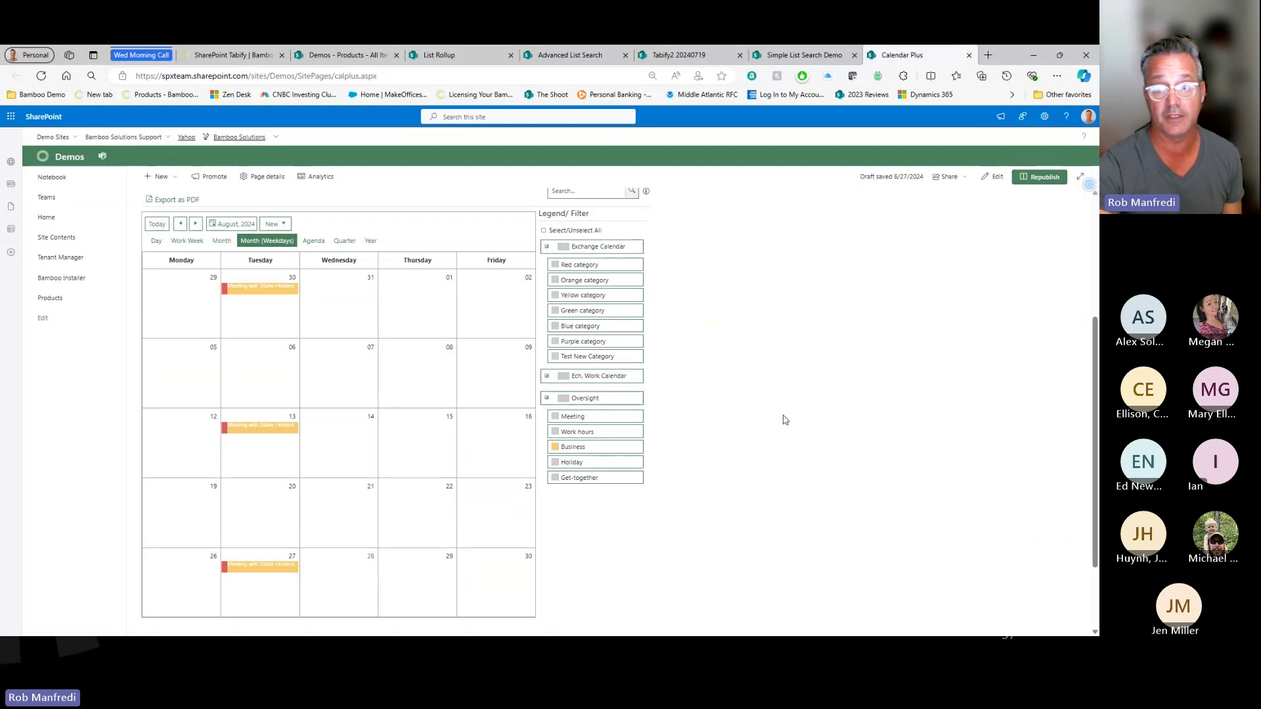
pyautogui.click(573, 400)
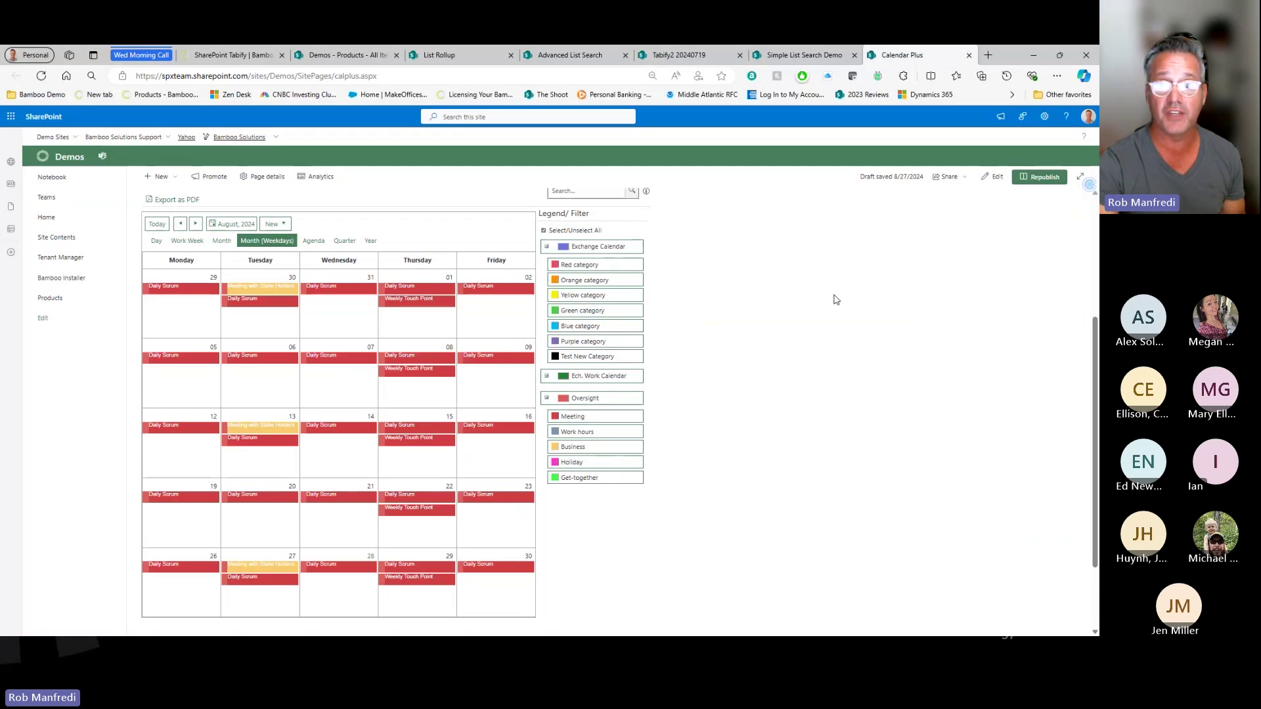
# Step: View the Corporate Event Calendar in the Month, Agenda and Work Week layouts
pyautogui.scroll(3, 836, 297)
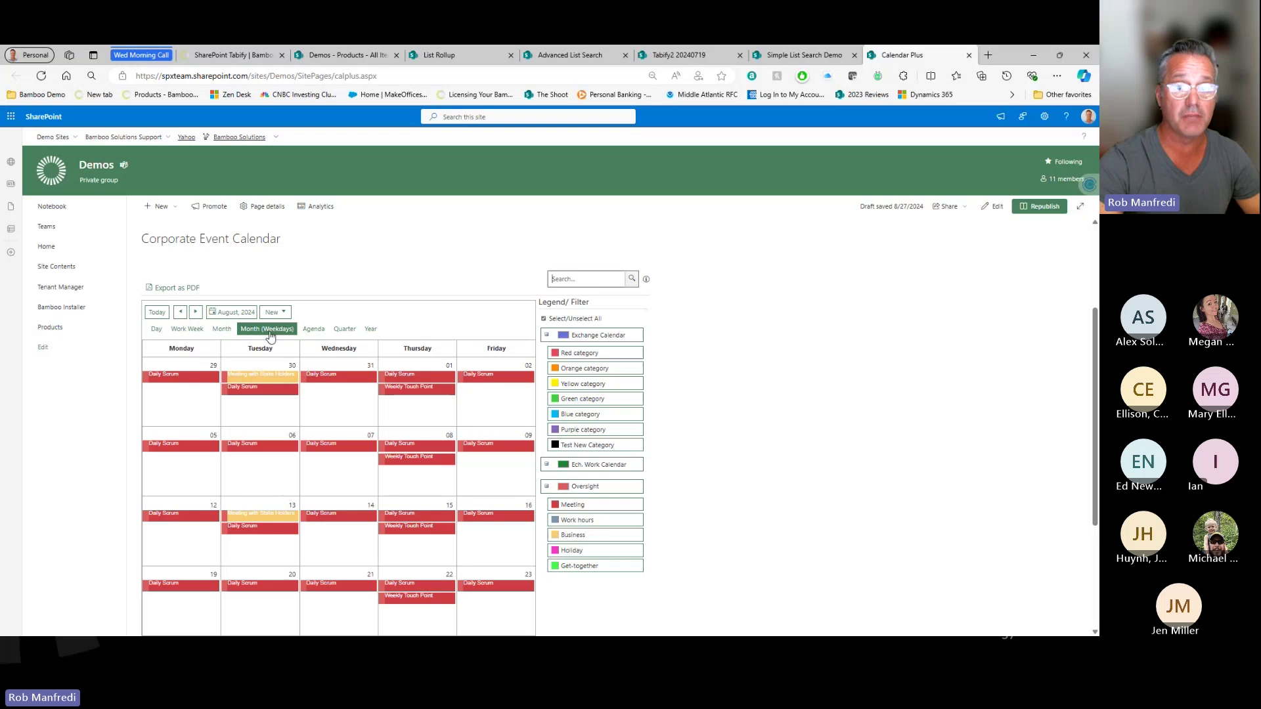
pyautogui.moveTo(147, 377)
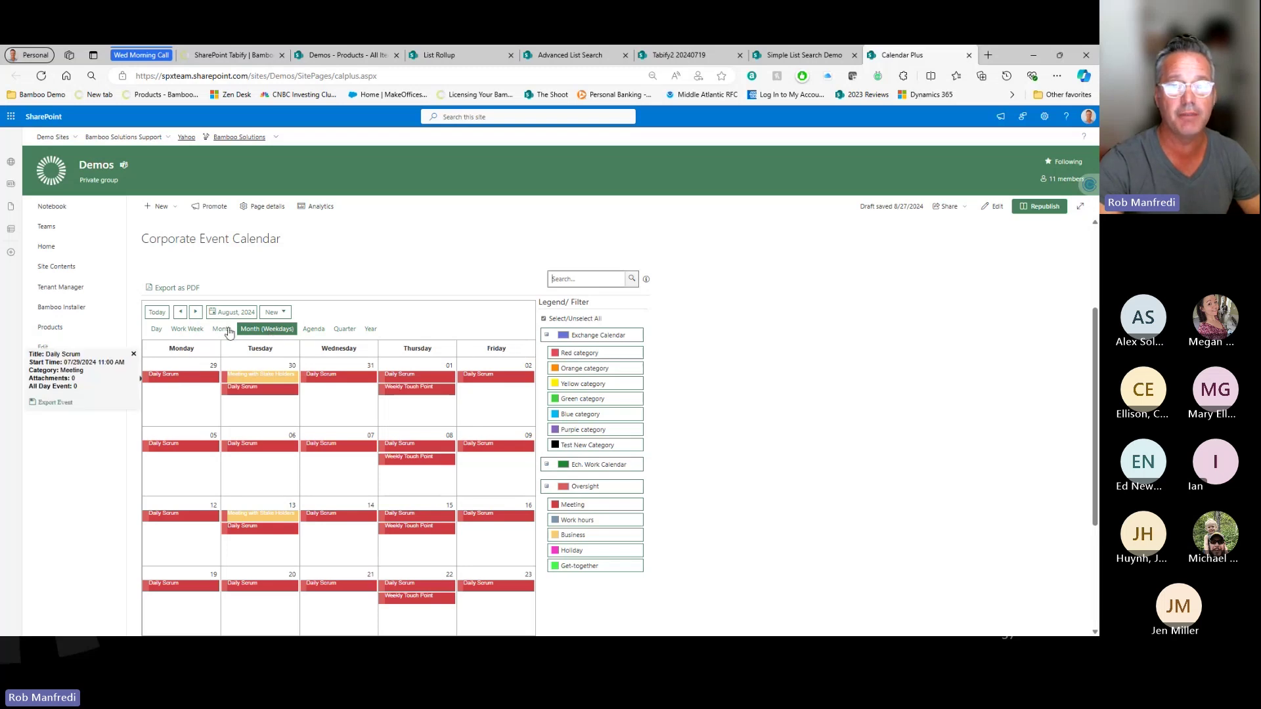
pyautogui.click(221, 328)
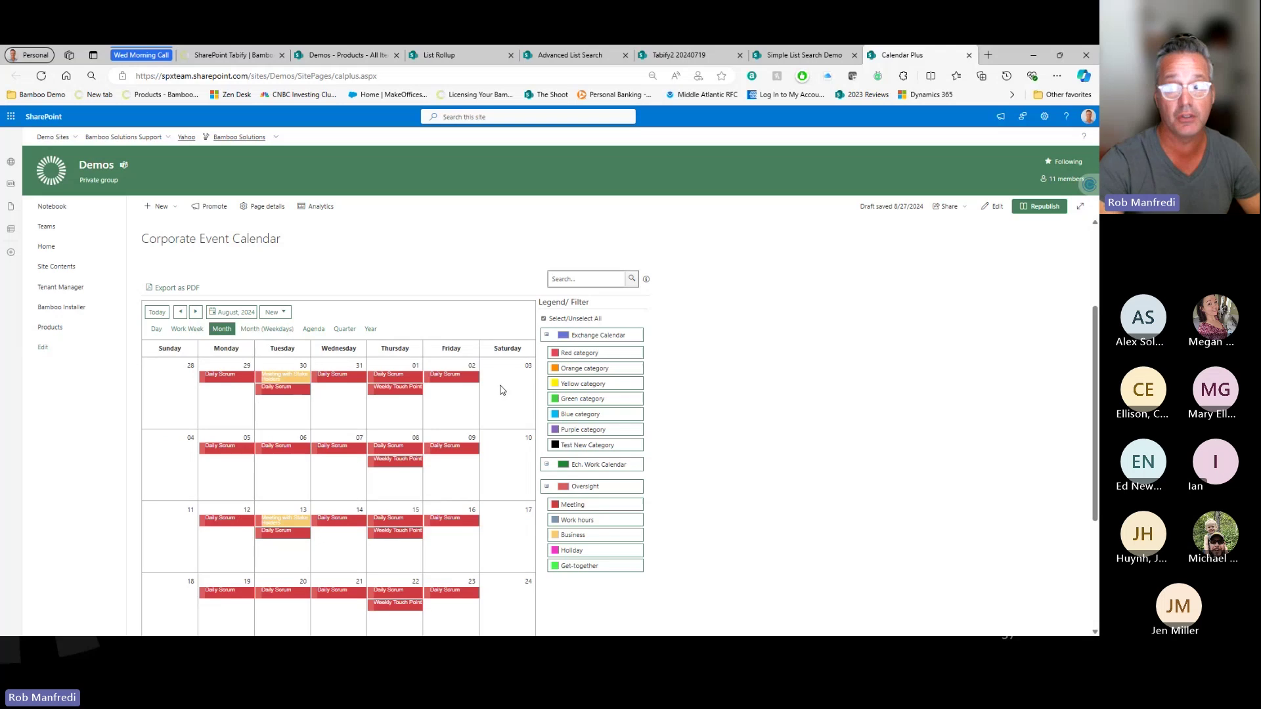
pyautogui.click(314, 329)
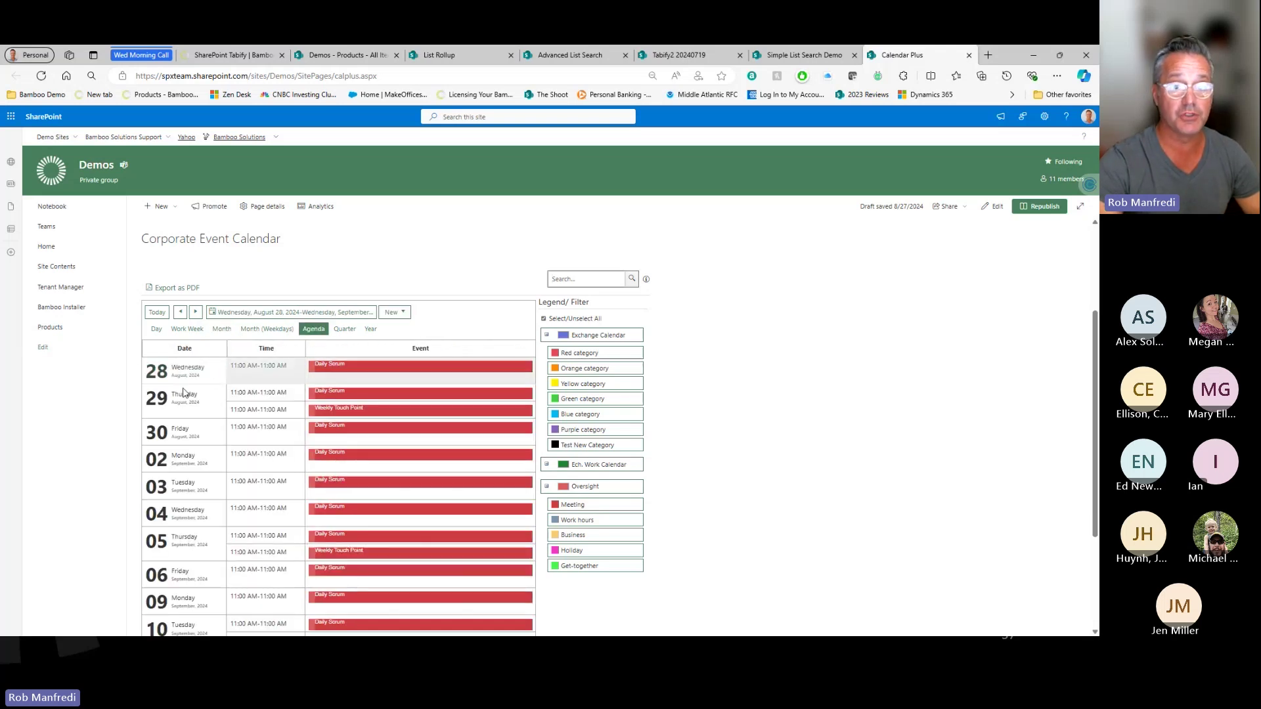
pyautogui.scroll(-2, 407, 520)
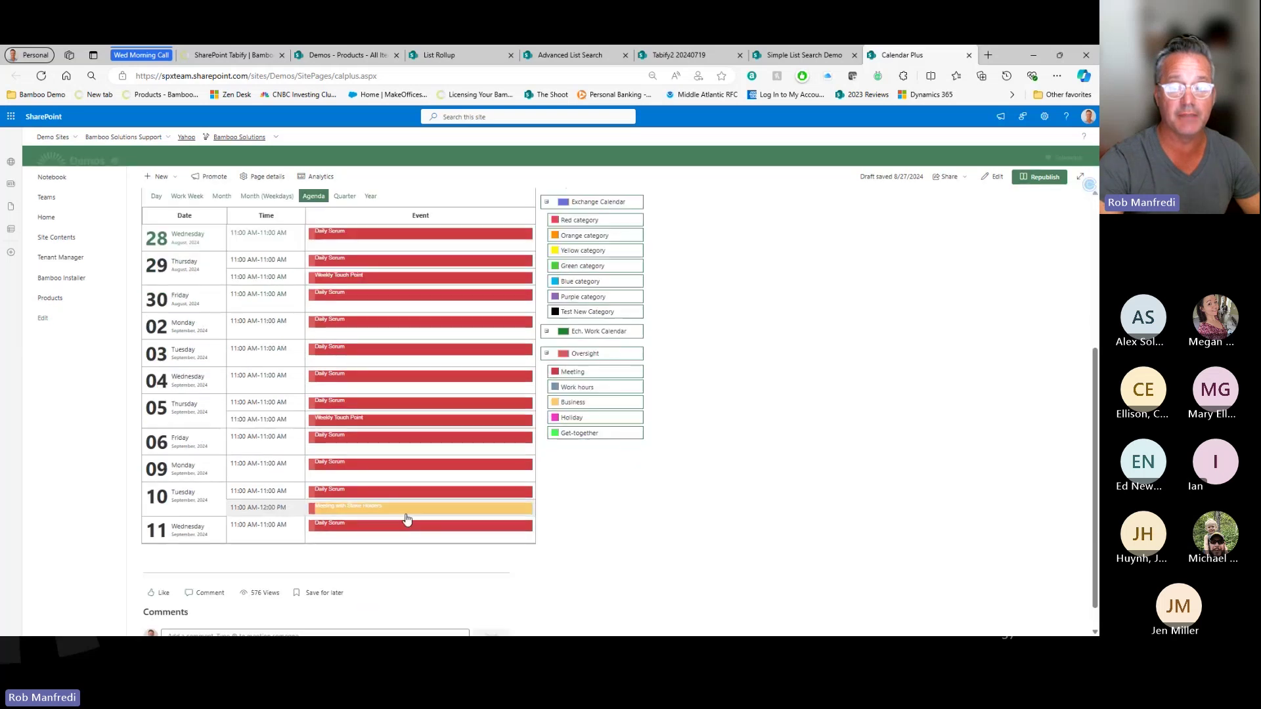
pyautogui.scroll(4, 407, 520)
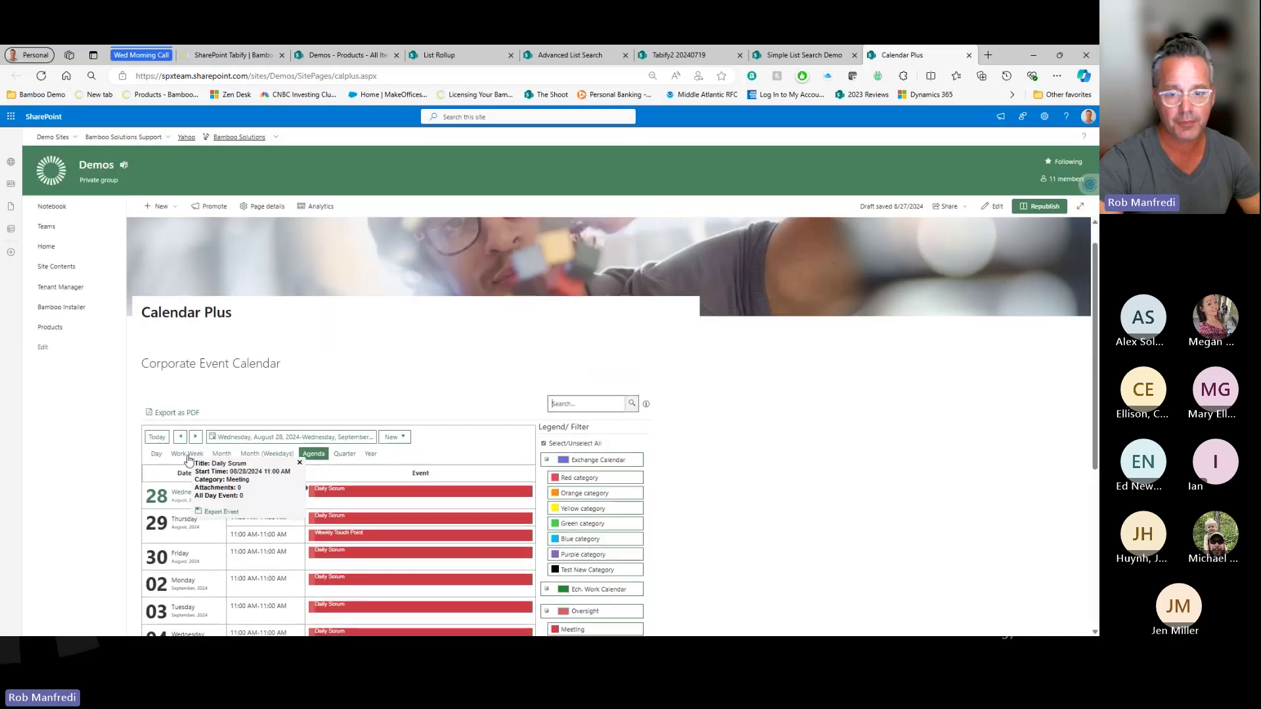
pyautogui.click(187, 454)
pyautogui.scroll(-2, 417, 472)
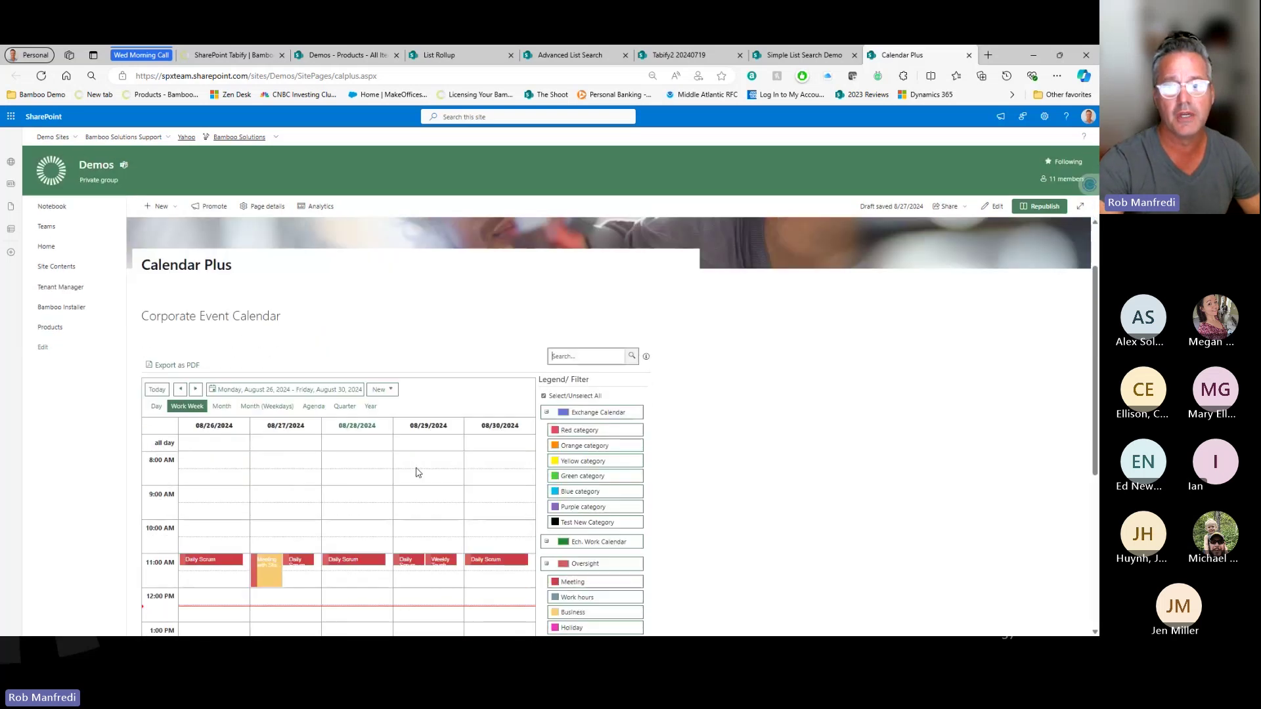
# Step: Display the calendar by quarter at 90% page zoom and preview the details of several August events
pyautogui.click(344, 360)
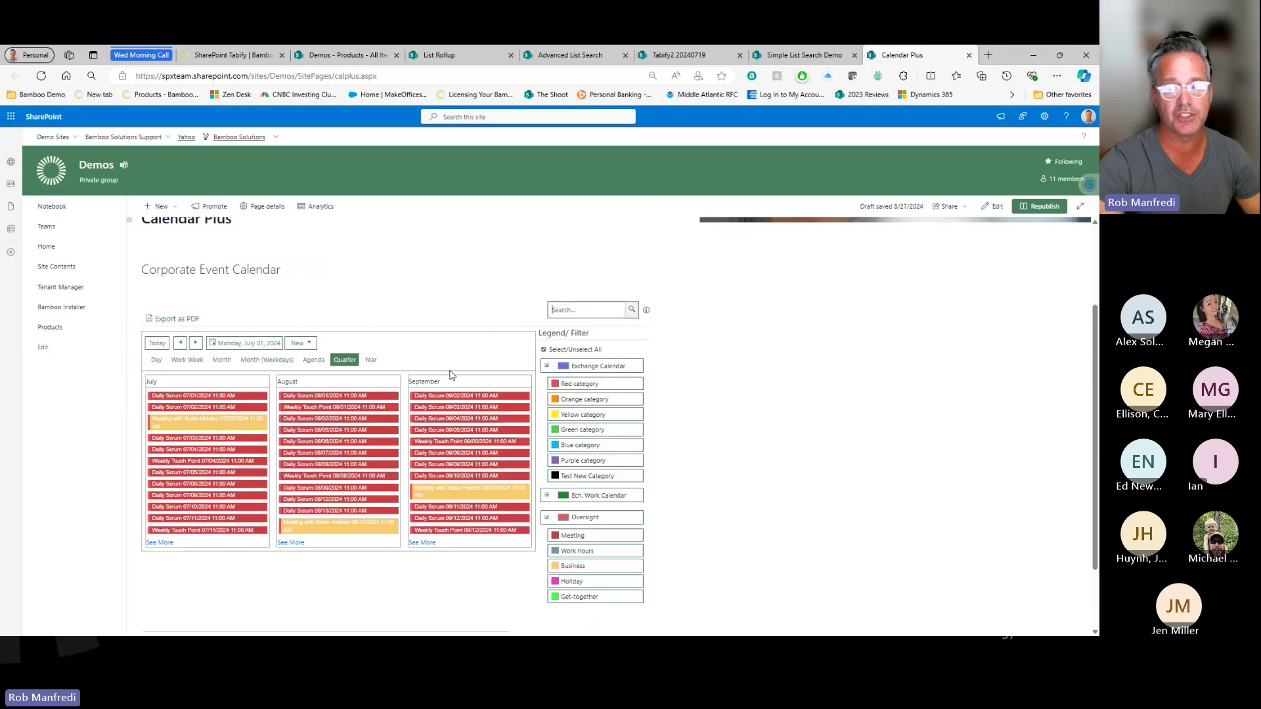
pyautogui.moveTo(357, 408)
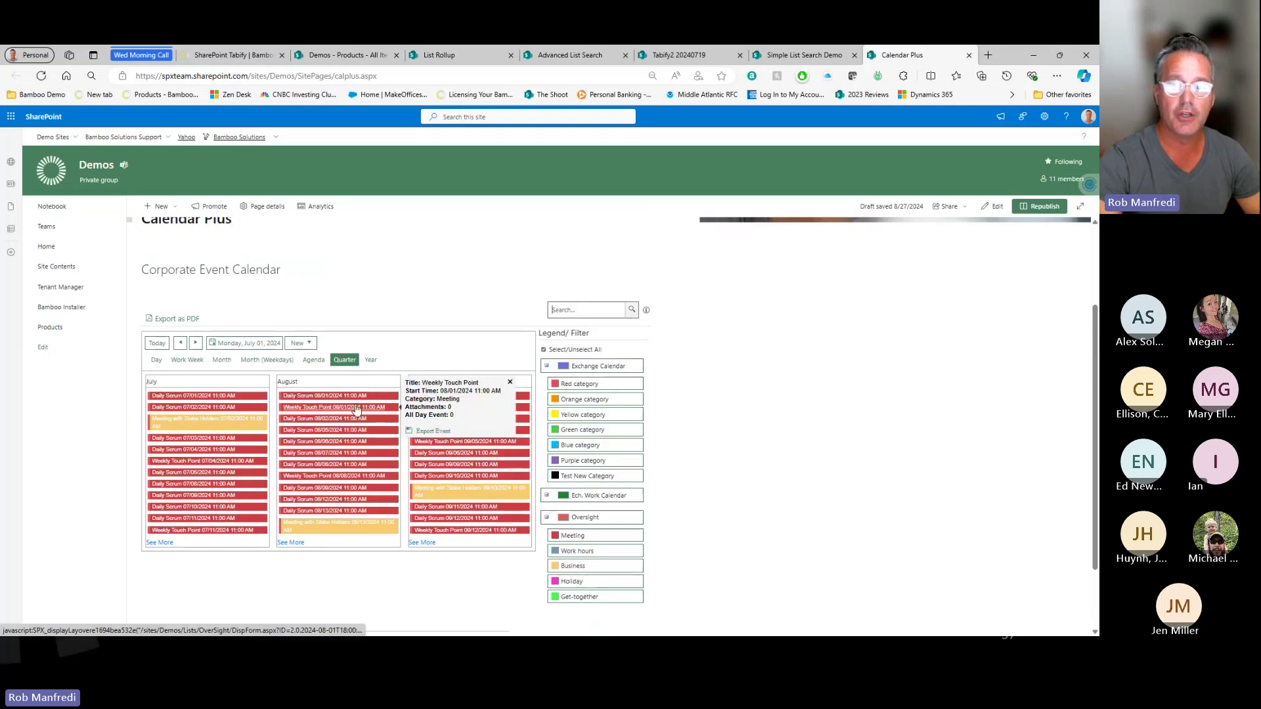
pyautogui.moveTo(336, 433)
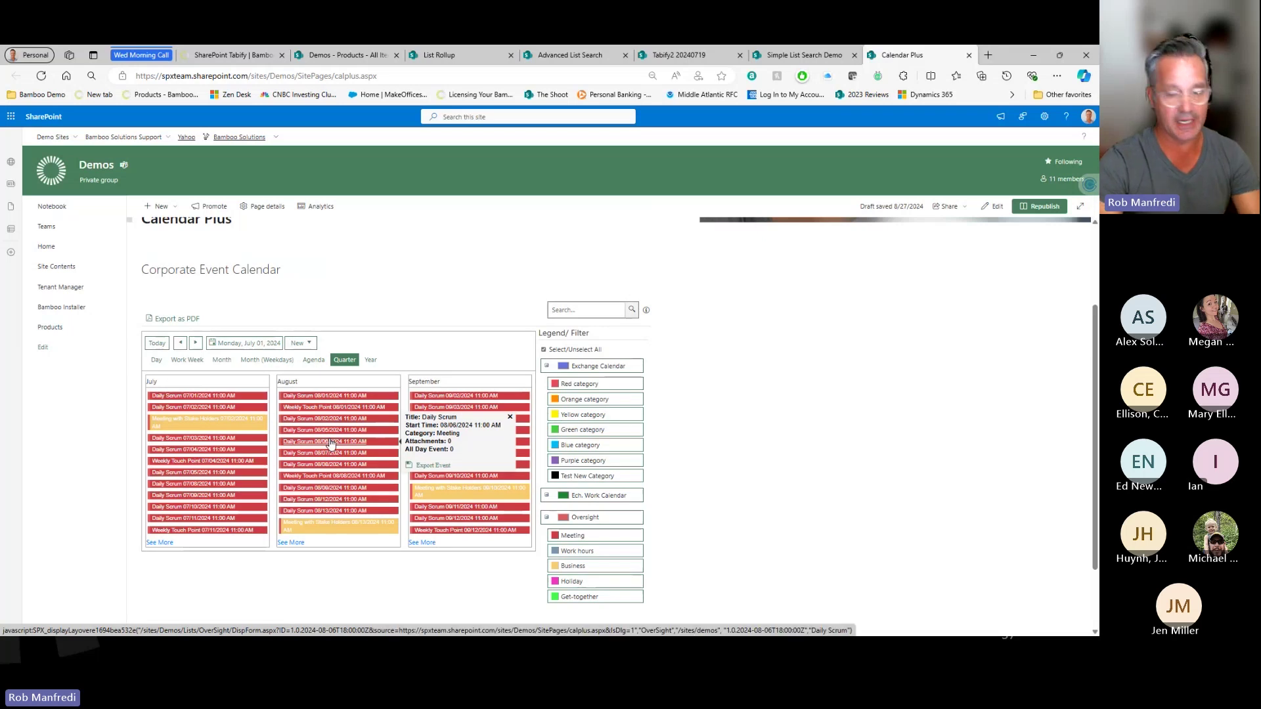
pyautogui.hotkey('ctrl', '+')
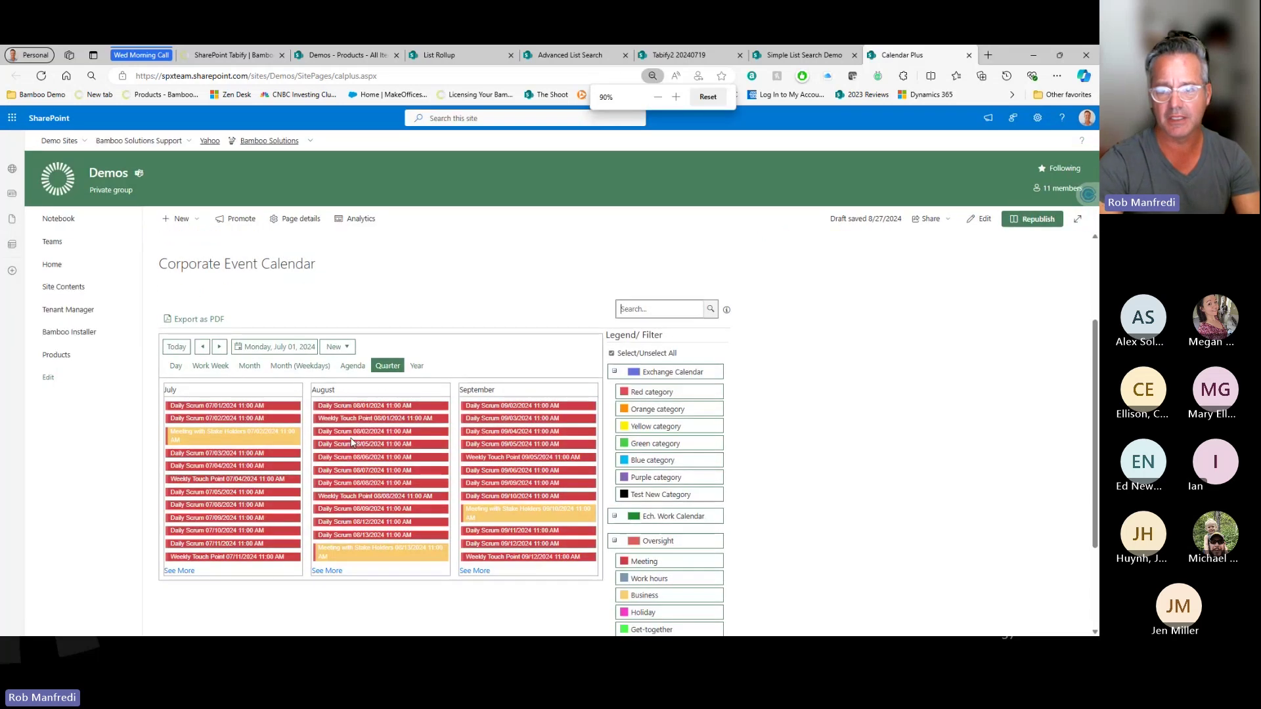
pyautogui.scroll(-1, 404, 438)
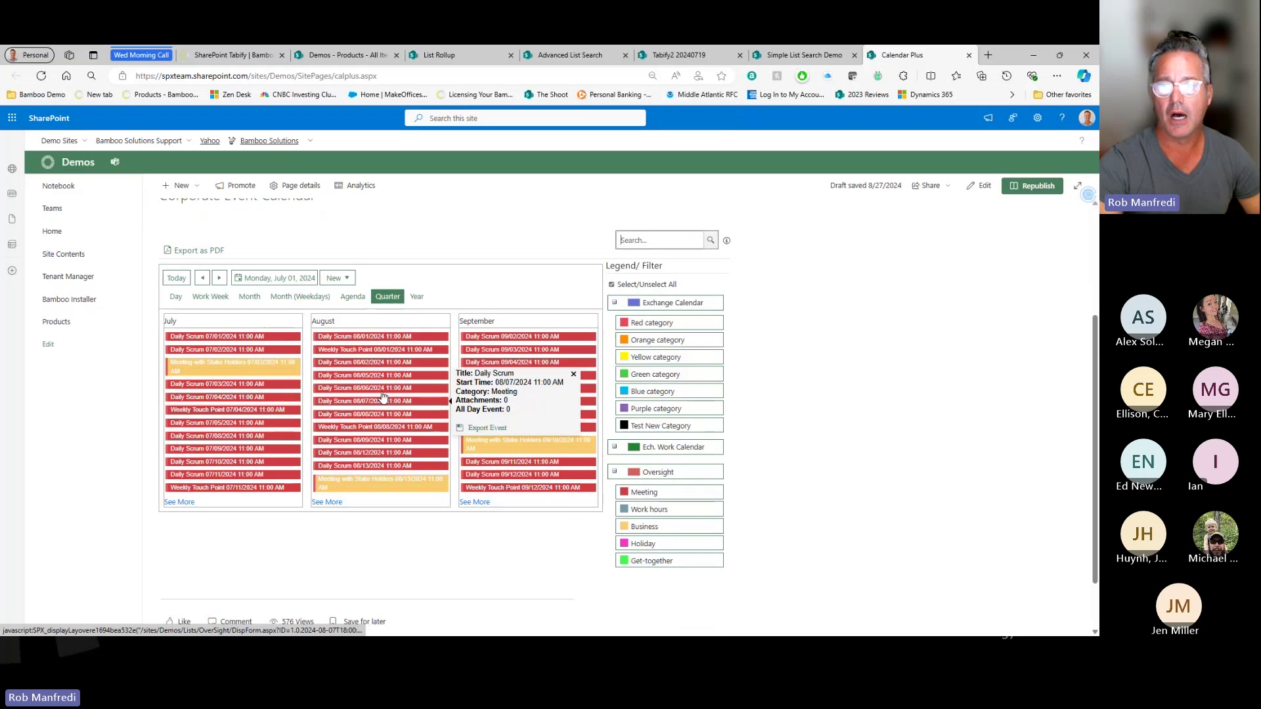
pyautogui.moveTo(386, 358)
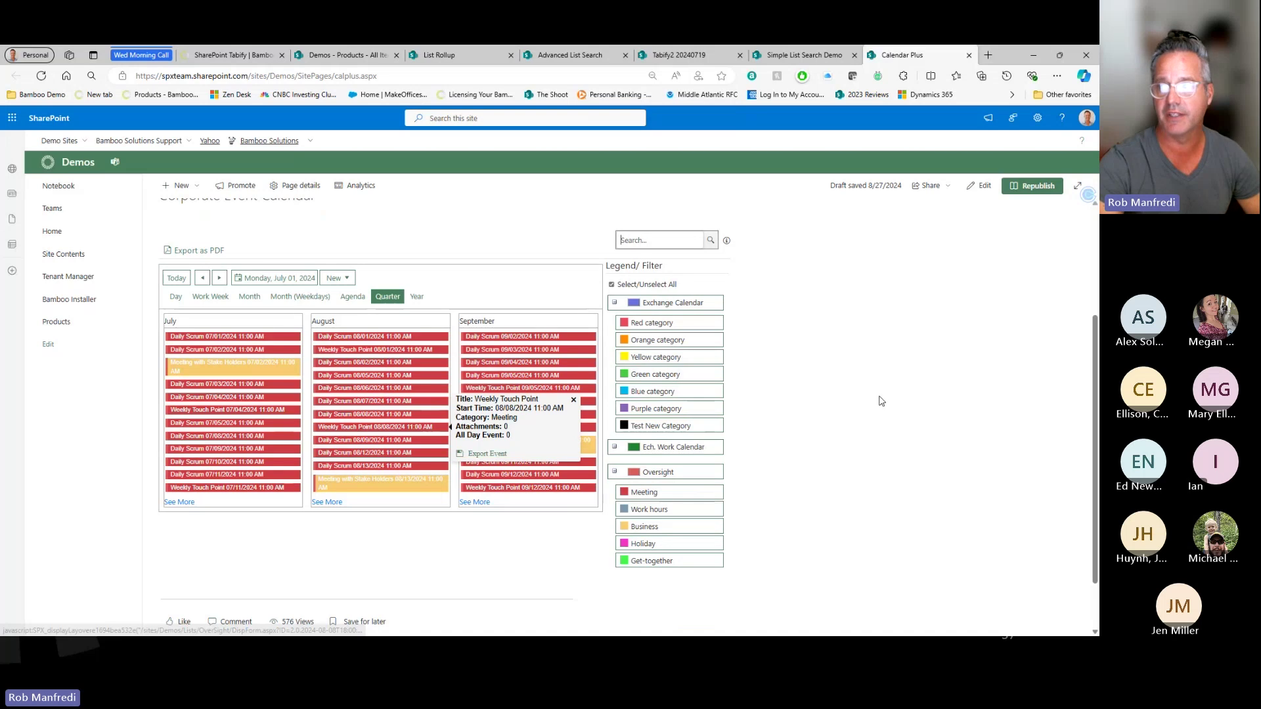
# Step: Put the Calendar Plus page into edit mode and open the calendar web part's settings
pyautogui.scroll(3, 894, 384)
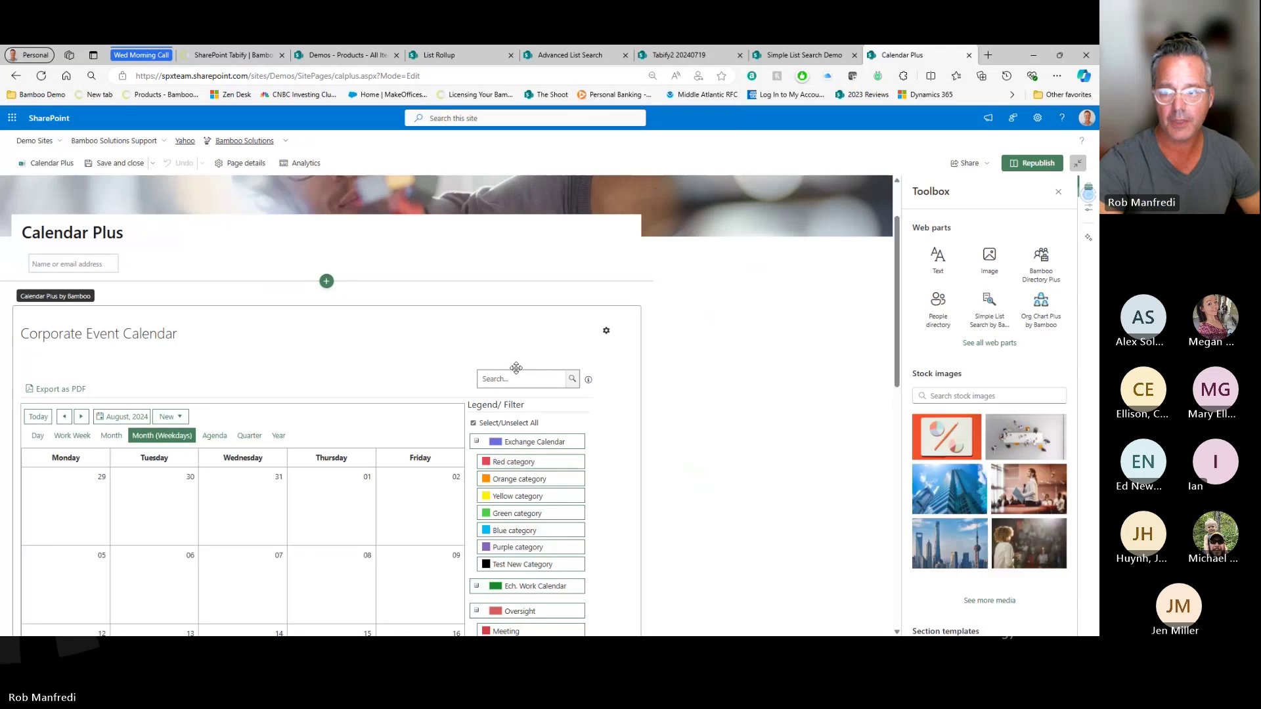
pyautogui.scroll(-2, 605, 333)
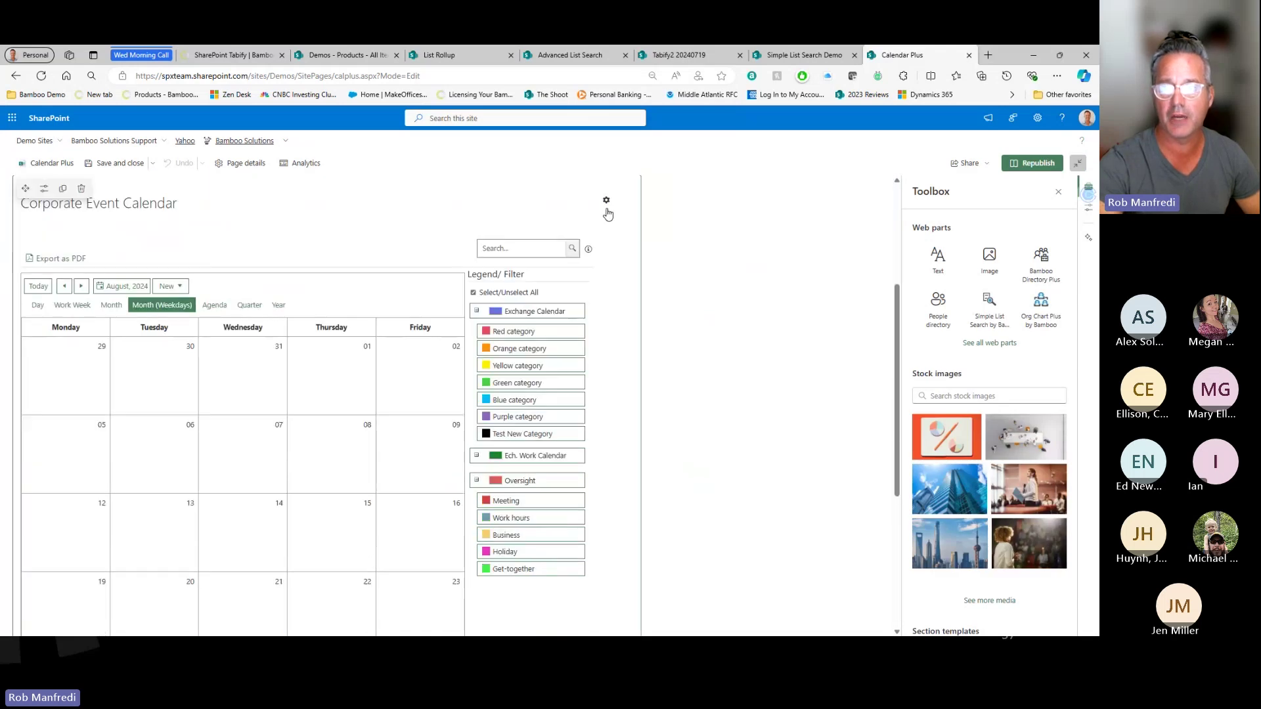
pyautogui.click(606, 201)
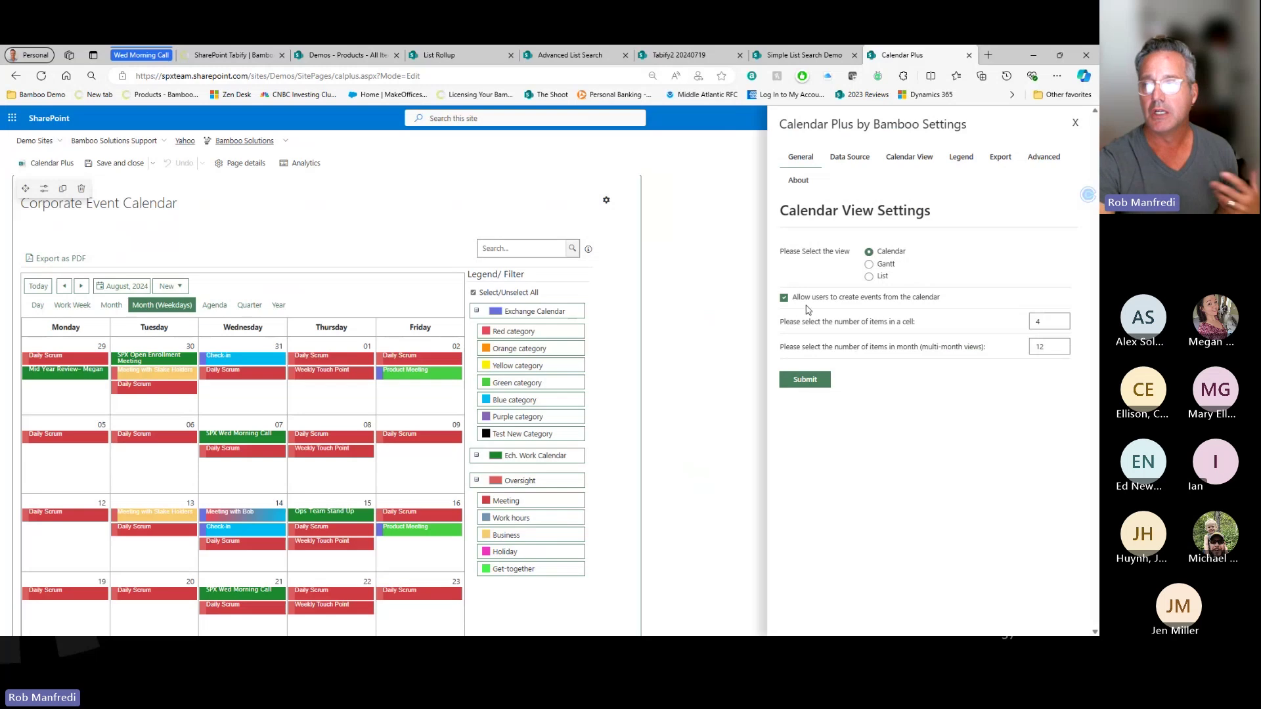
# Step: Check which calendars accept new events and view the calendar by quarter beside the general settings
pyautogui.click(180, 289)
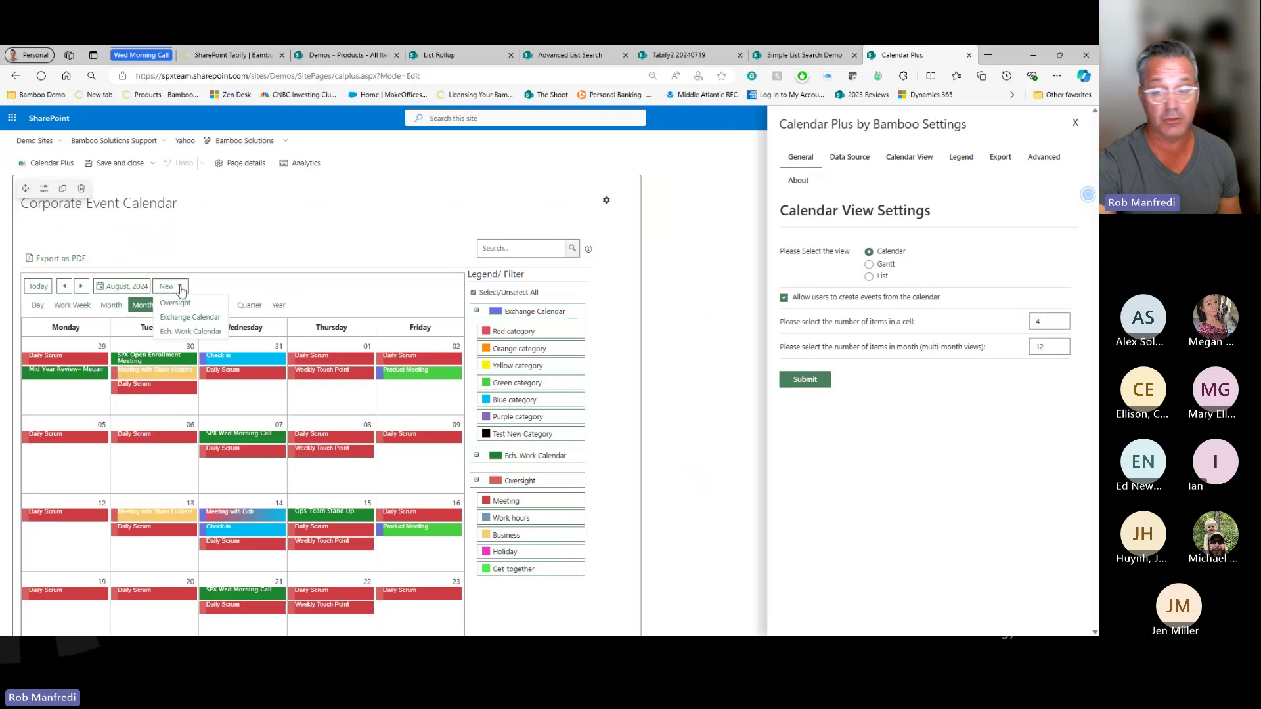
pyautogui.click(354, 357)
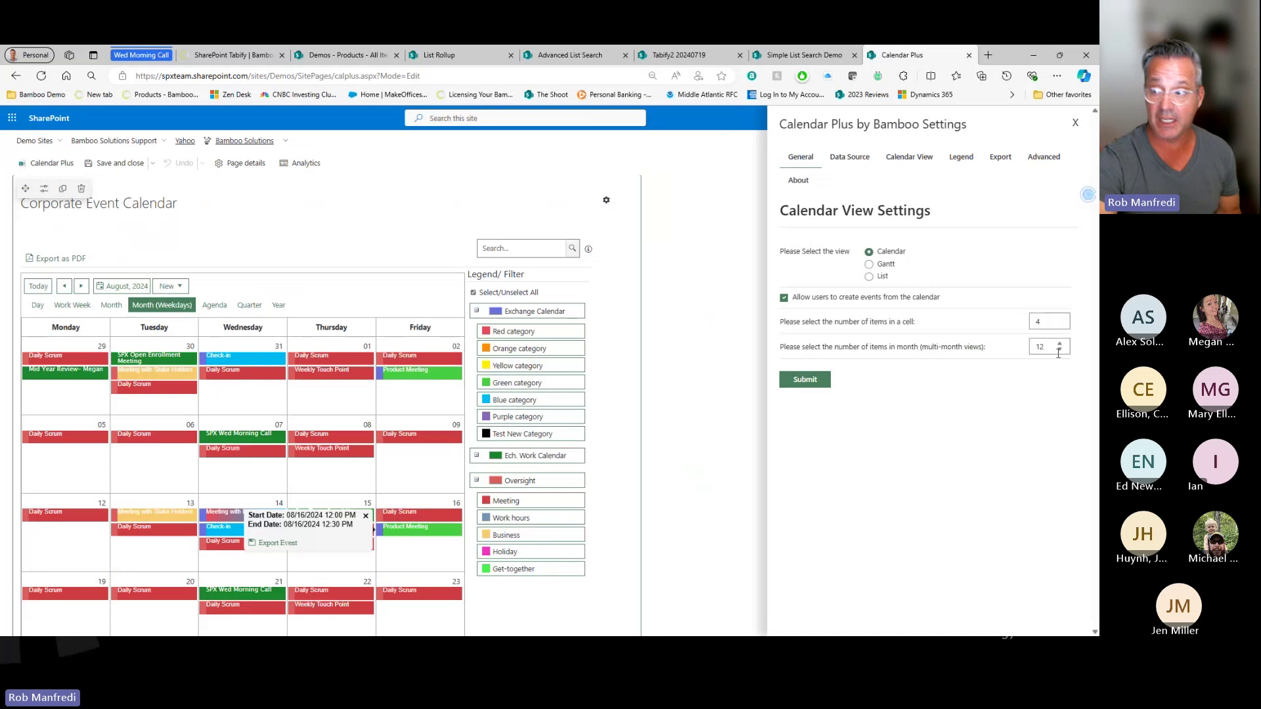
pyautogui.click(249, 306)
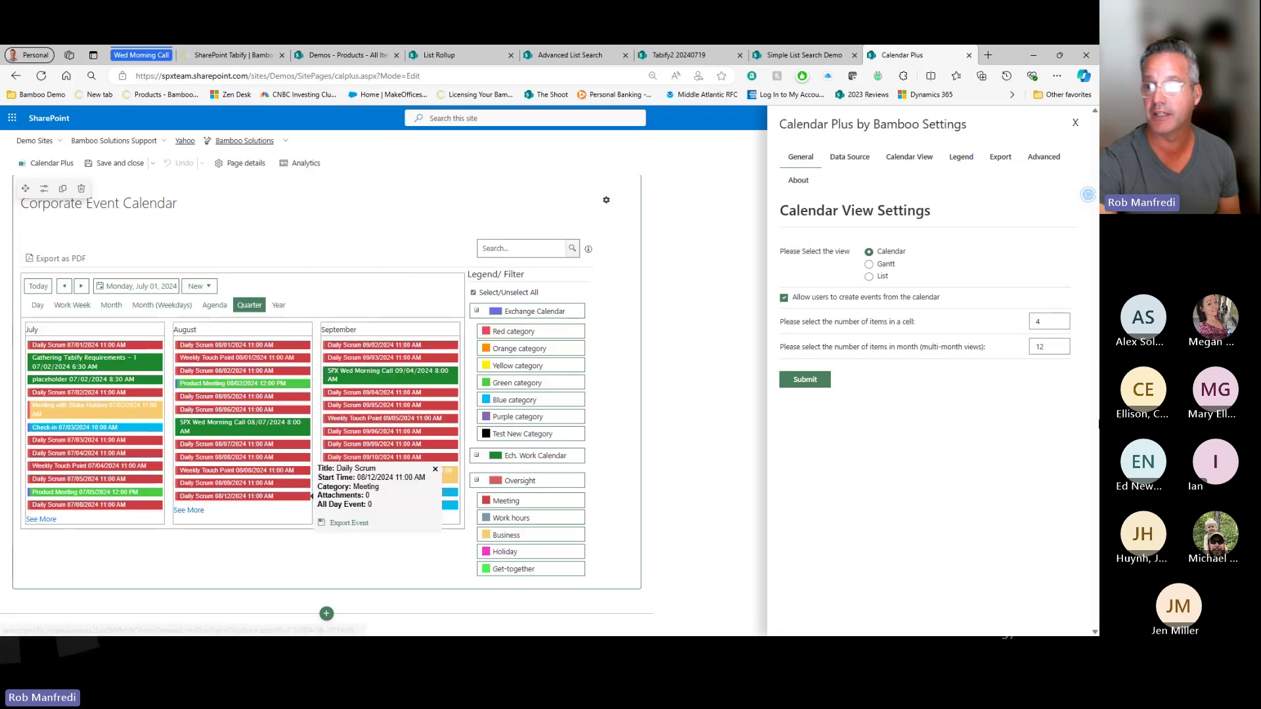
# Step: Open the data source settings and review the configured calendars through to the Oversight SharePoint list
pyautogui.click(850, 159)
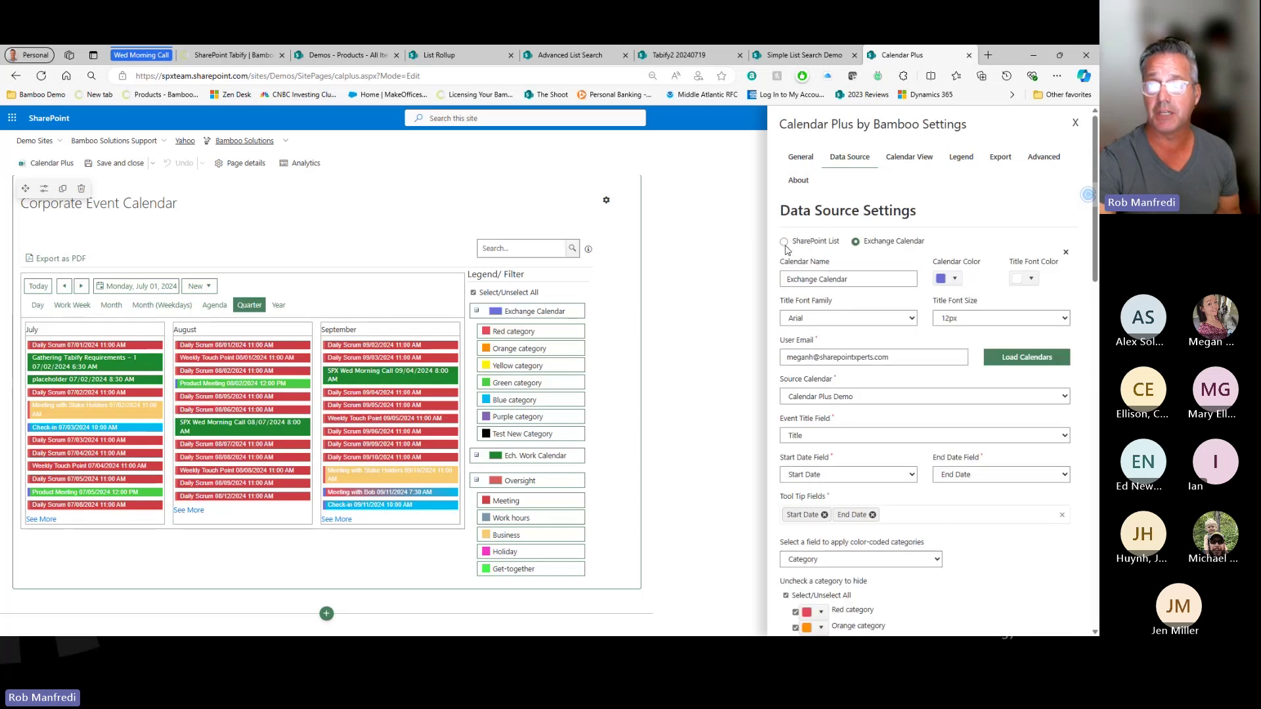
pyautogui.scroll(-4, 960, 281)
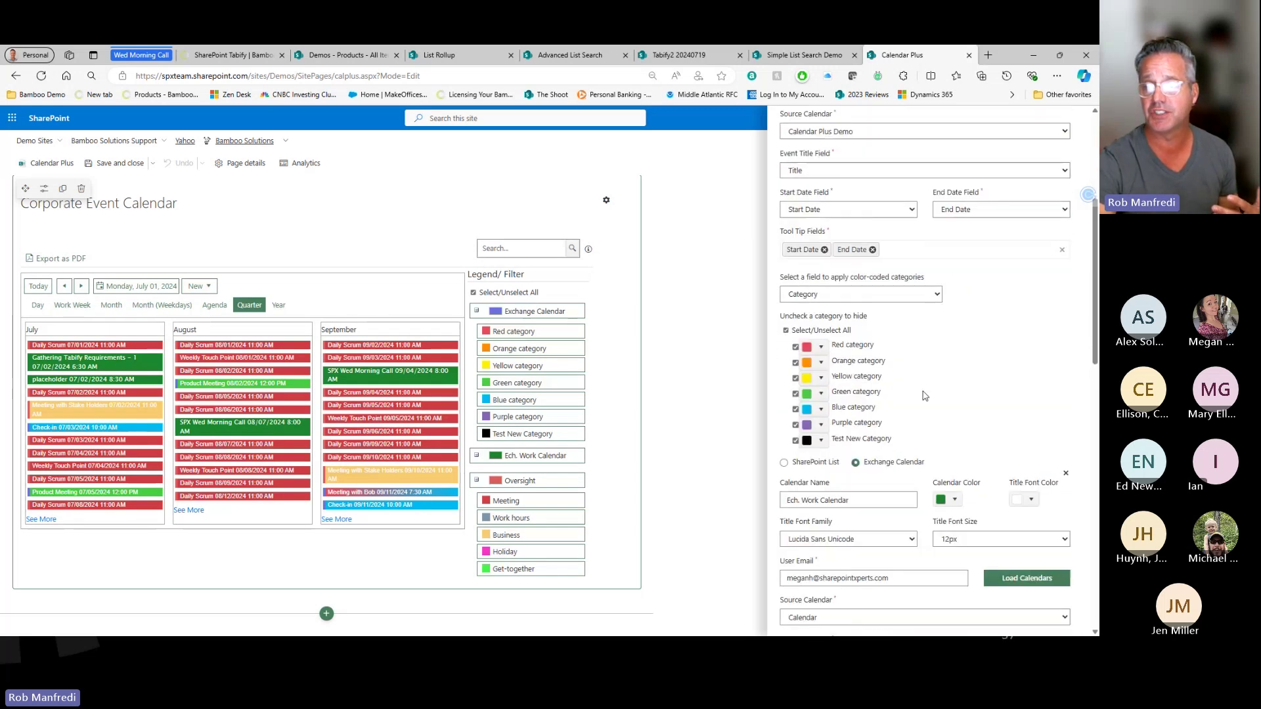
pyautogui.scroll(-9, 924, 395)
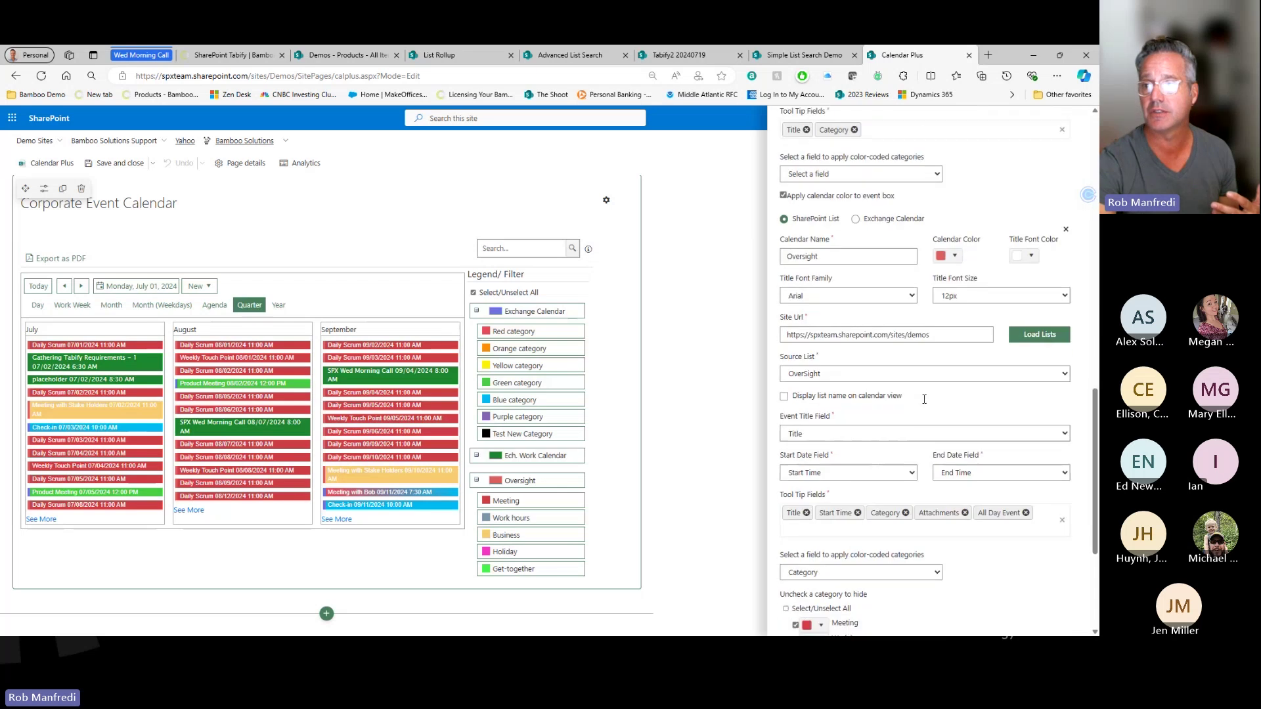
pyautogui.scroll(-1, 926, 404)
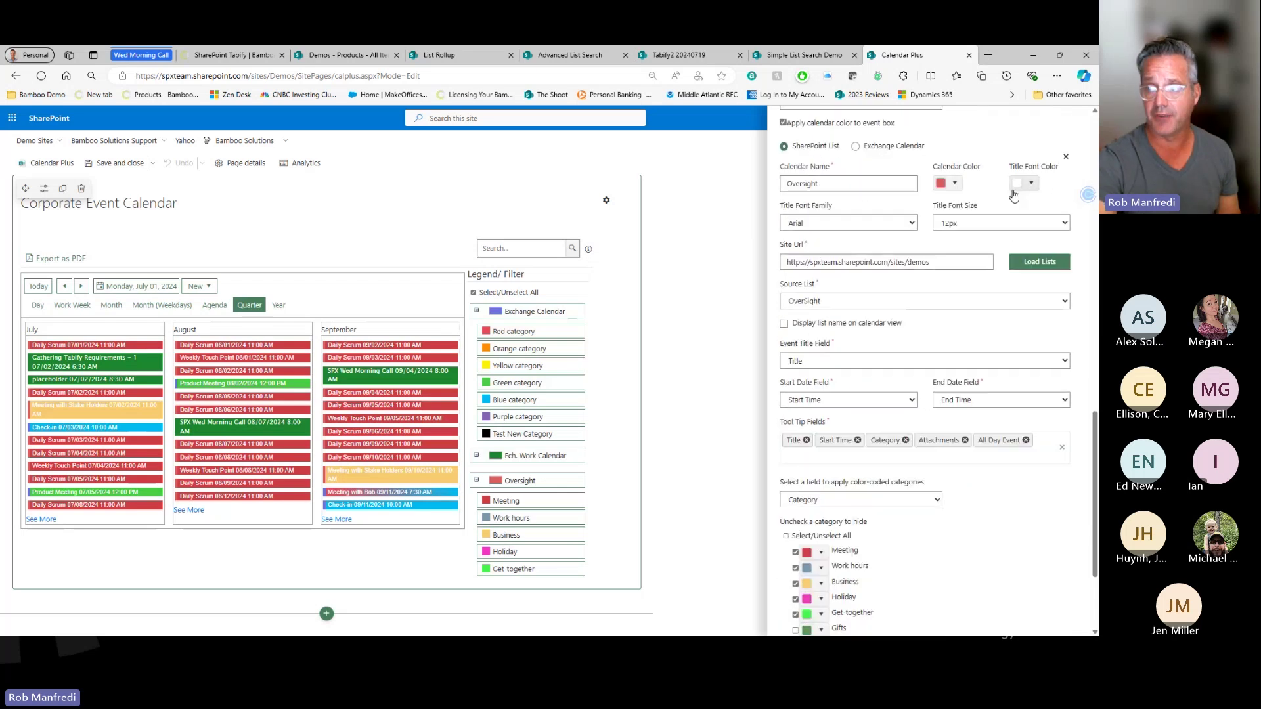
# Step: Examine the Oversight calendar's site URL, source list and event title field choices without changing them
pyautogui.click(378, 358)
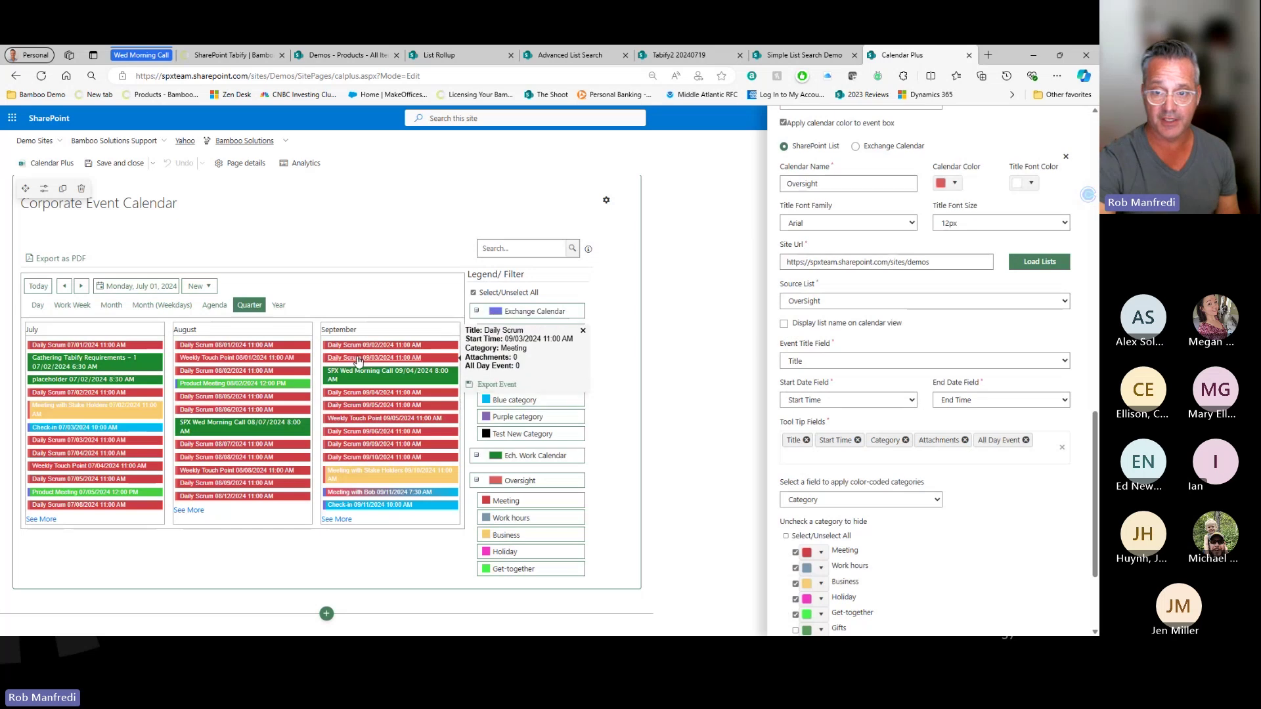
pyautogui.click(958, 262)
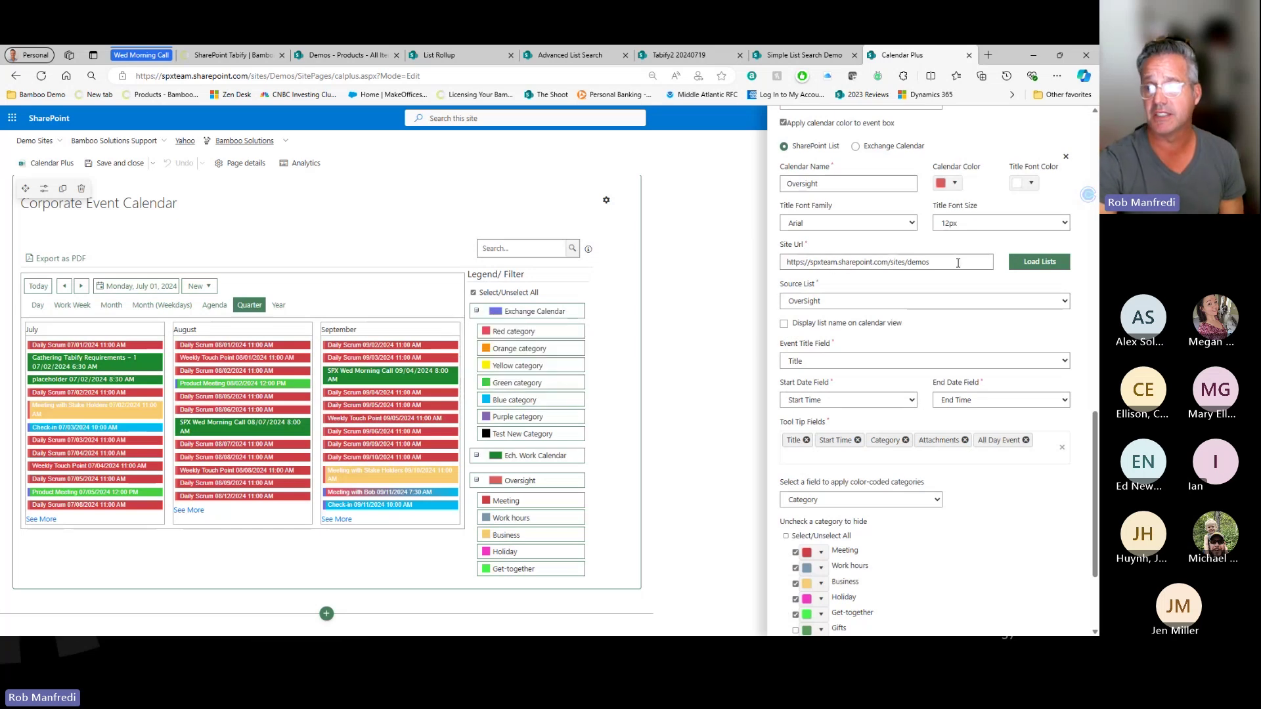
pyautogui.click(849, 302)
pyautogui.click(849, 302)
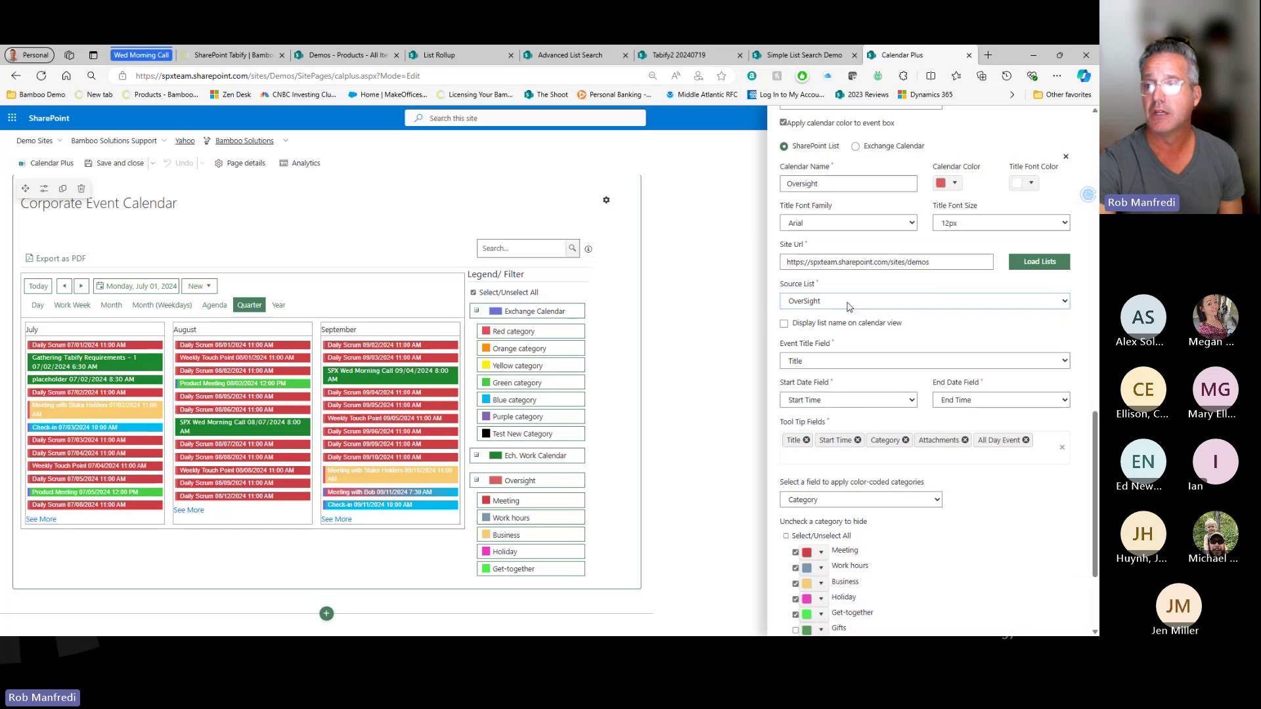
pyautogui.click(838, 367)
pyautogui.click(809, 342)
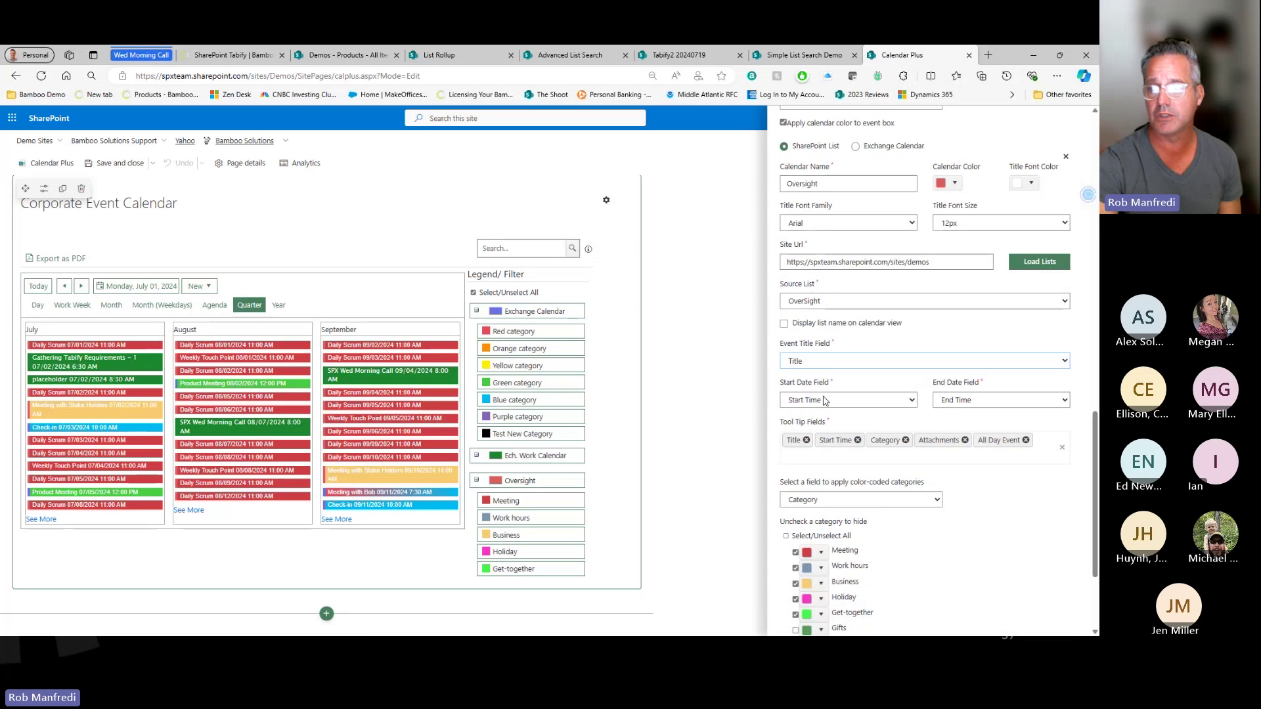
# Step: Compare the Oversight tool tip field choices with a September Daily Scrum preview, and review its category and filter options
pyautogui.click(1044, 449)
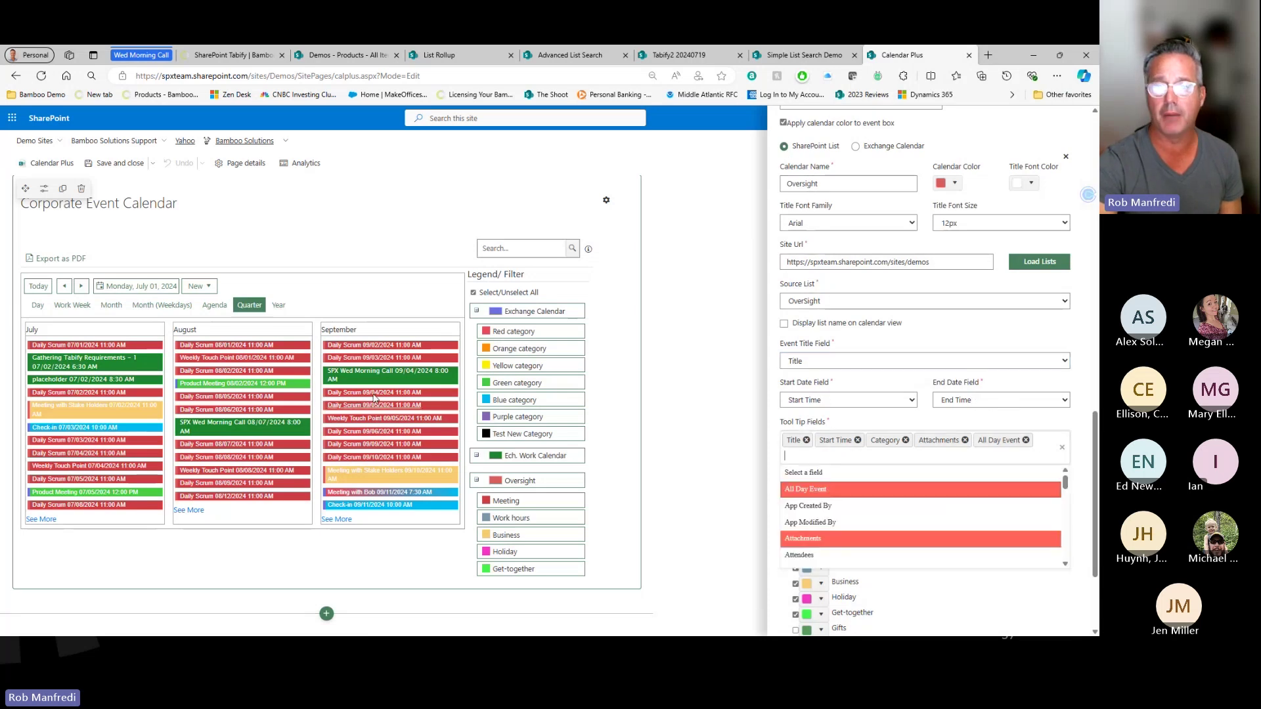
pyautogui.moveTo(460, 360)
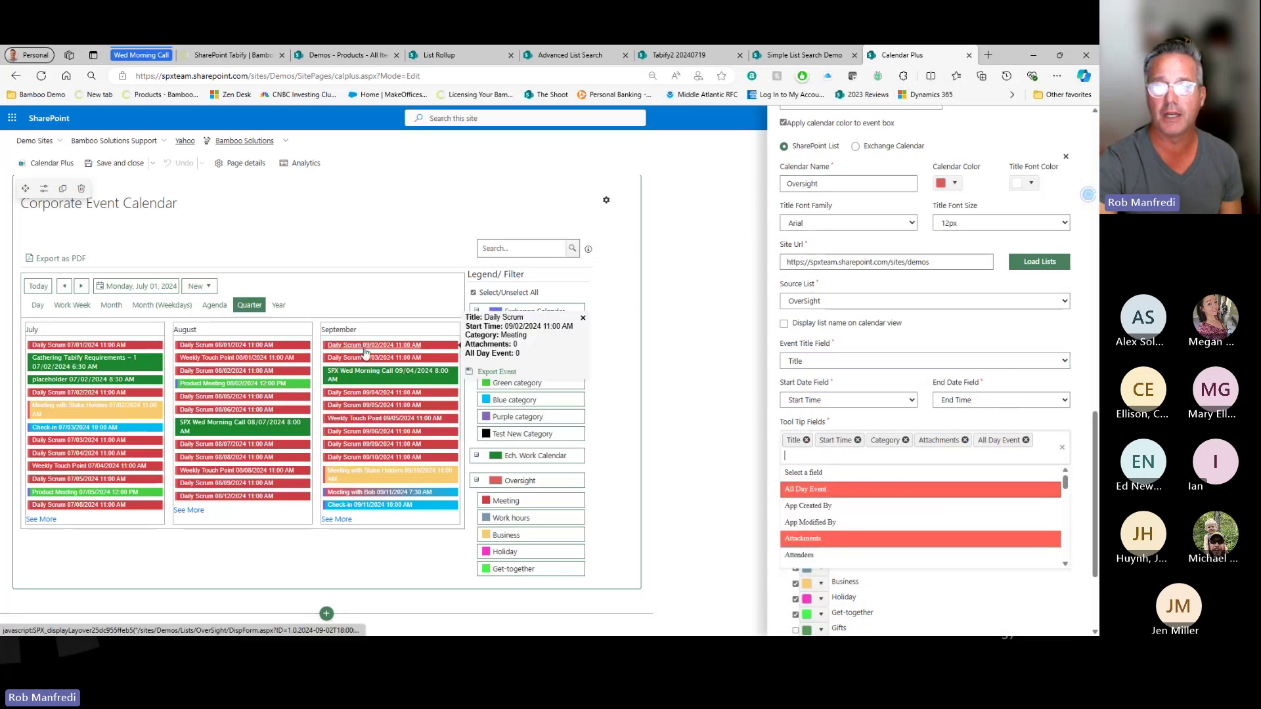
pyautogui.click(723, 358)
pyautogui.scroll(-2, 966, 471)
pyautogui.scroll(-1, 966, 472)
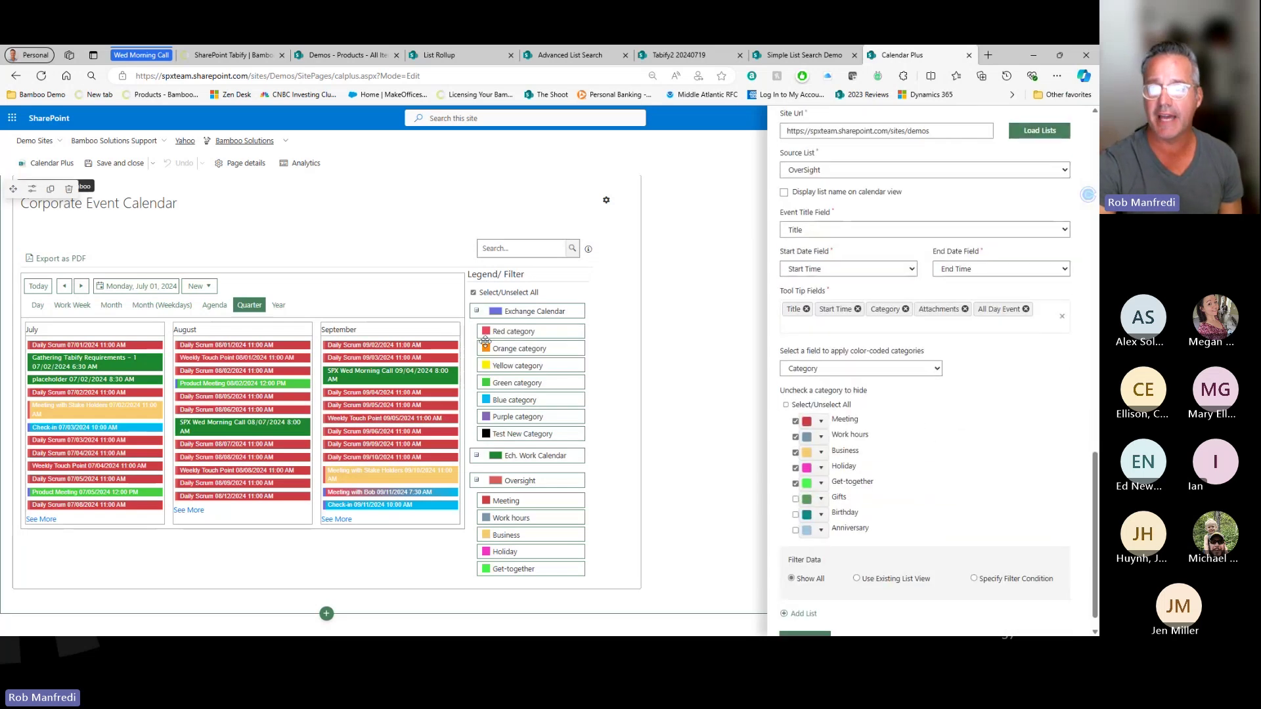
# Step: Color-code the Oversight events by Attendees to review that field's categories, and set the field back to Category
pyautogui.click(846, 368)
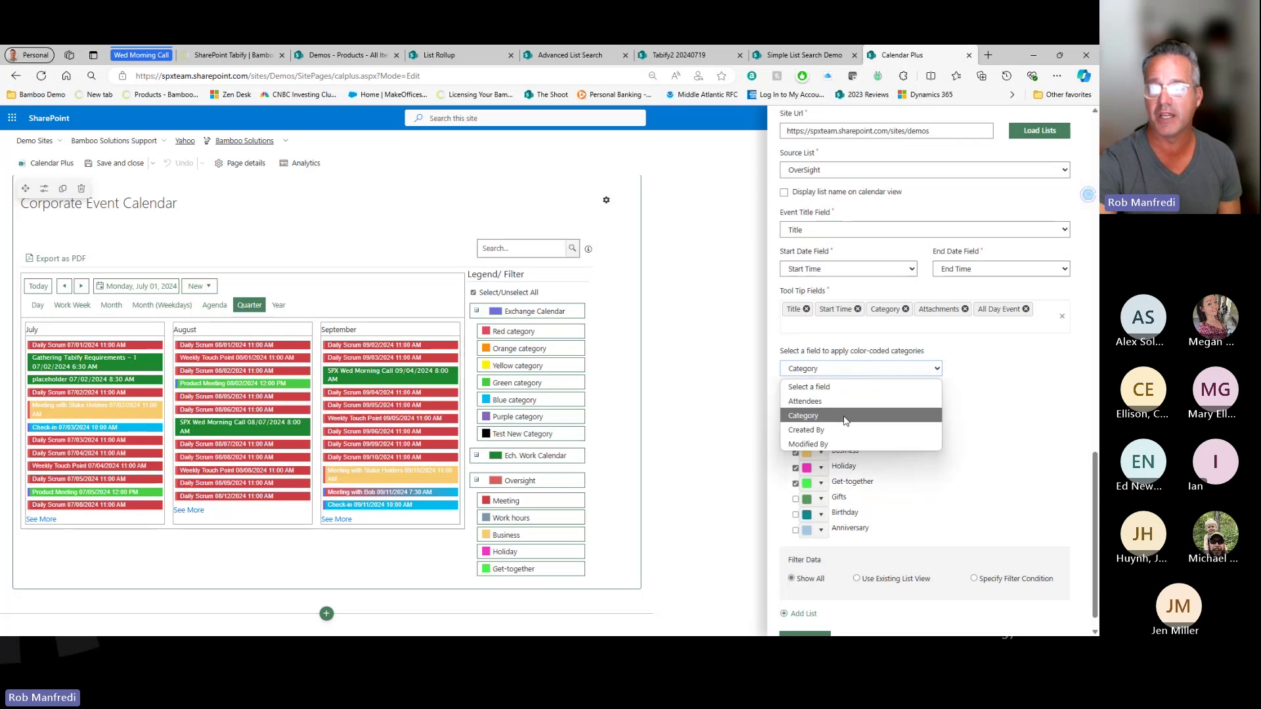
pyautogui.click(843, 402)
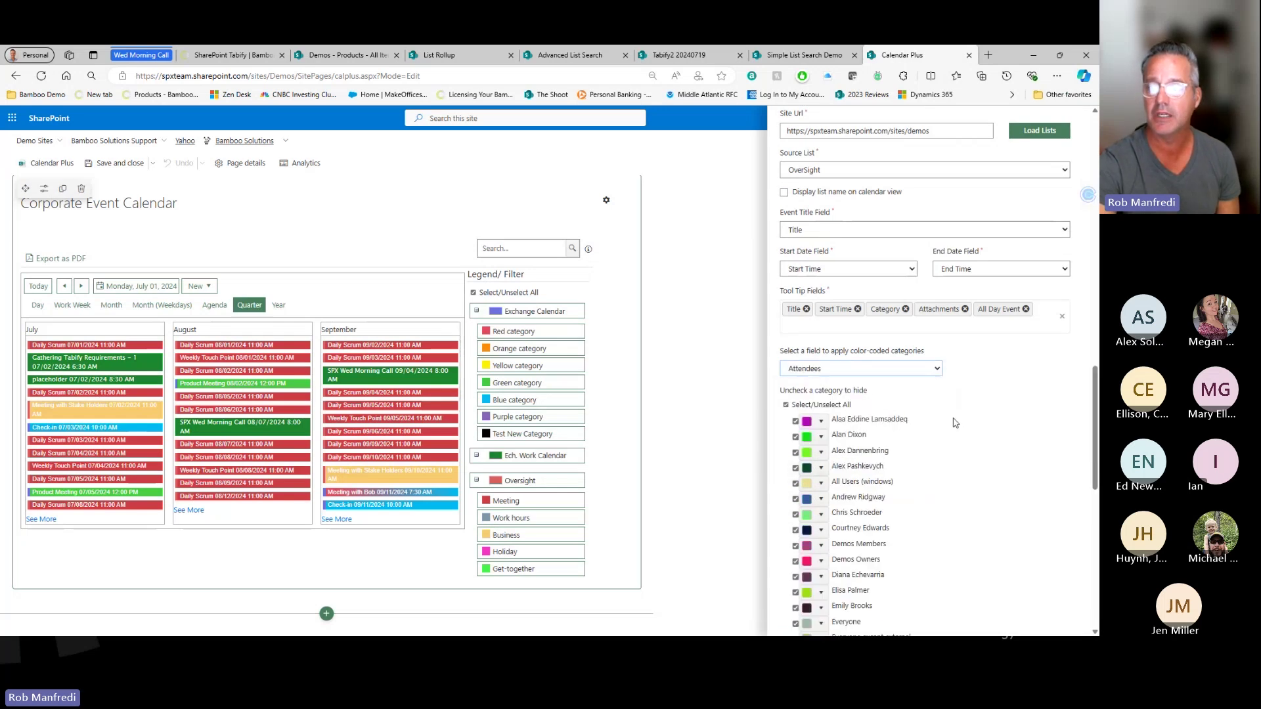
pyautogui.scroll(-2, 955, 423)
pyautogui.scroll(-3, 948, 483)
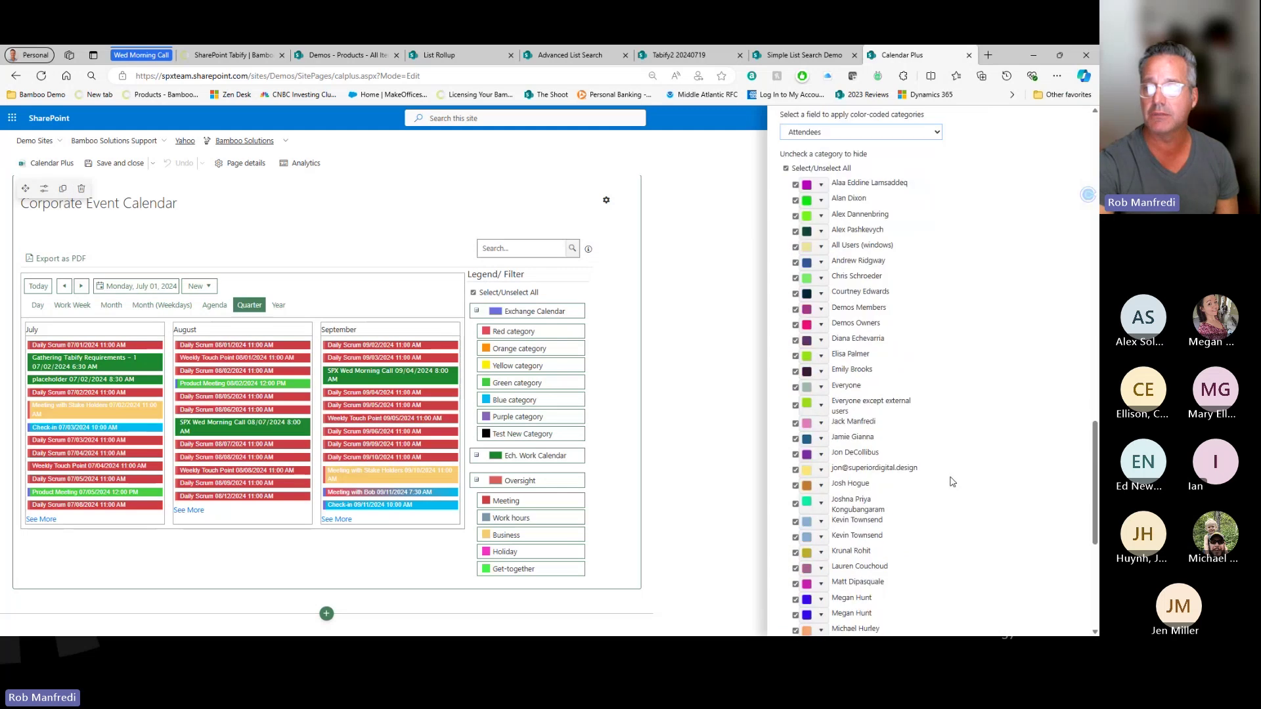
pyautogui.scroll(2, 873, 257)
pyautogui.click(862, 176)
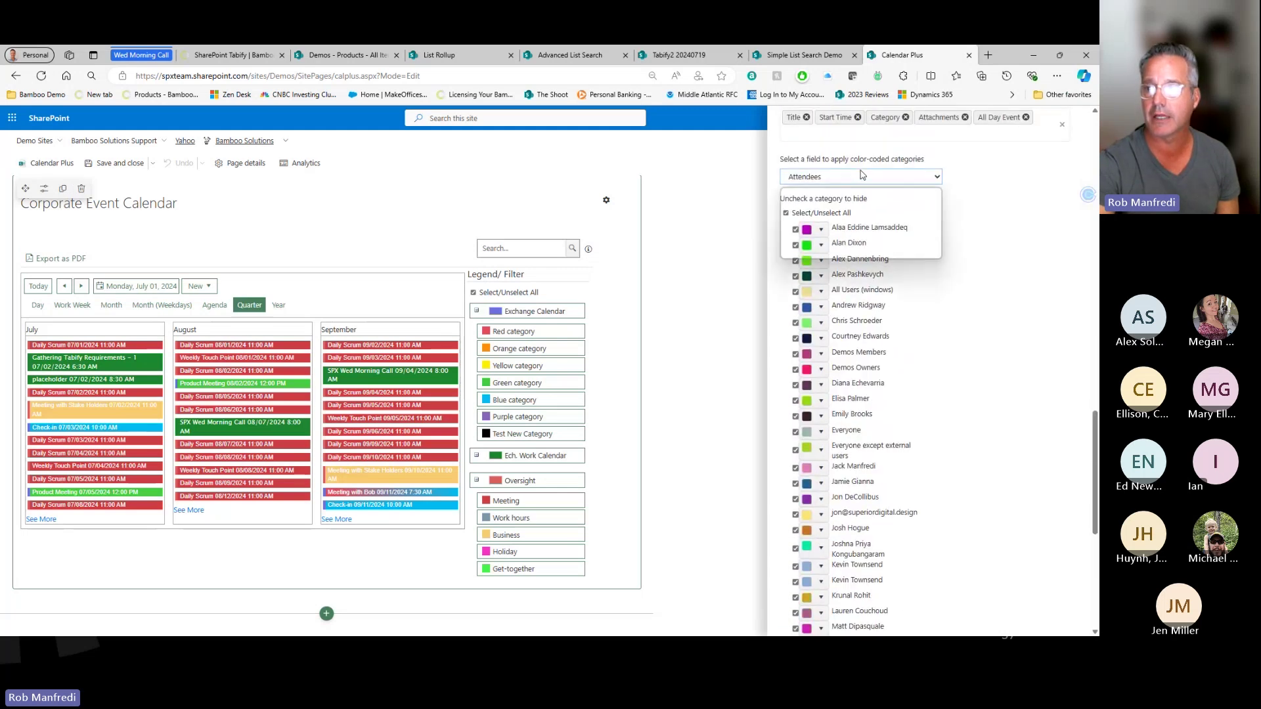
pyautogui.click(829, 221)
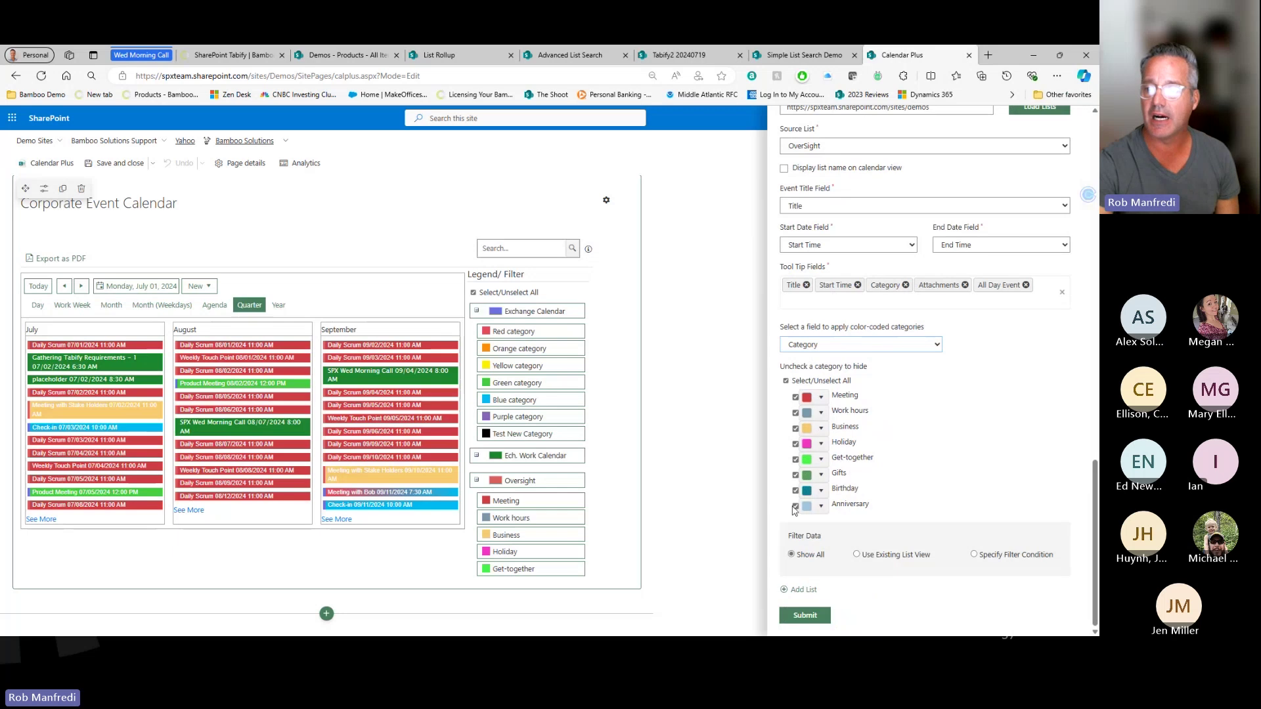
# Step: Hide the Work hours, Get-together, Birthday and Anniversary categories, leaving Meeting, Business, Holiday and Gifts enabled for the Oversight calendar
pyautogui.click(819, 508)
pyautogui.click(820, 508)
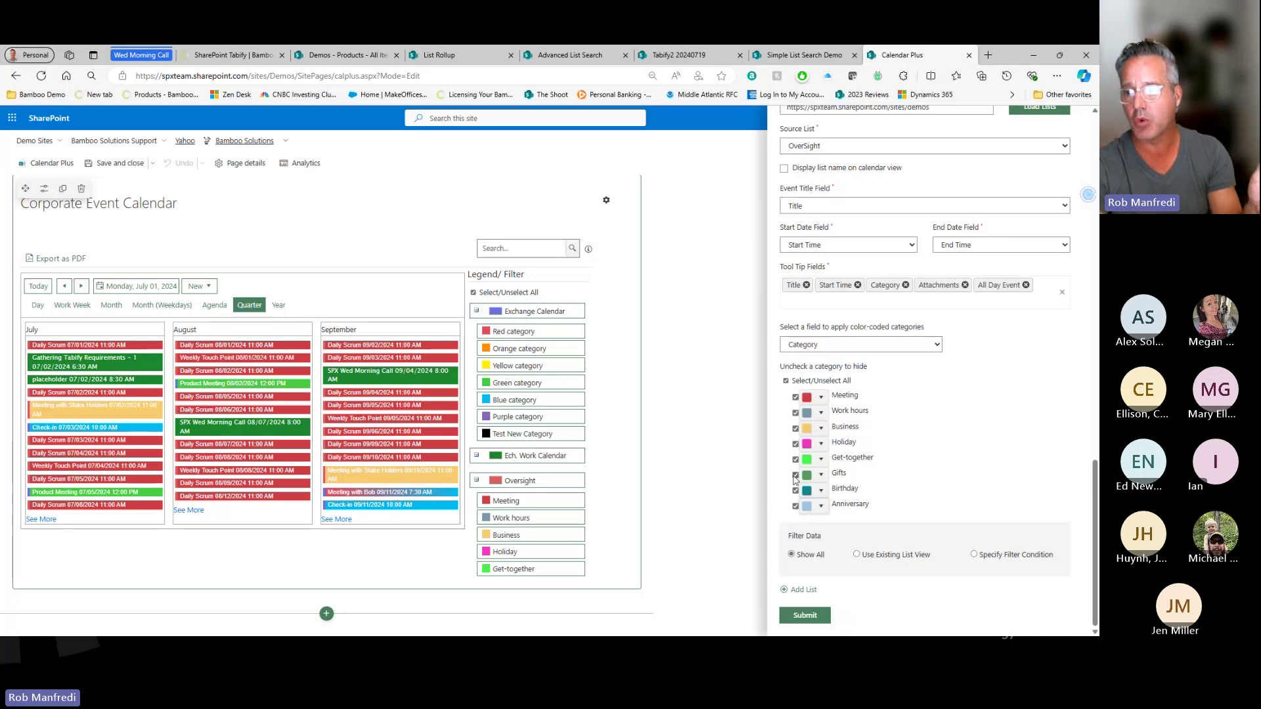
pyautogui.click(796, 429)
pyautogui.click(795, 413)
pyautogui.click(796, 398)
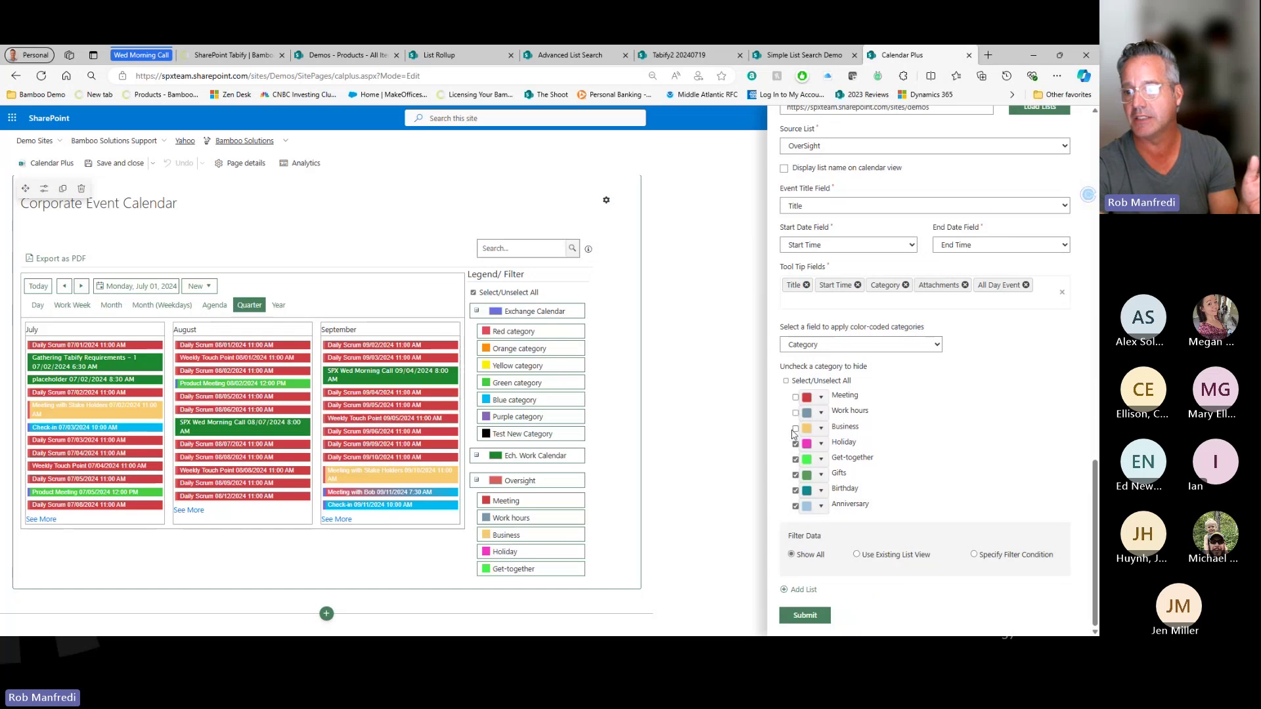
pyautogui.click(796, 460)
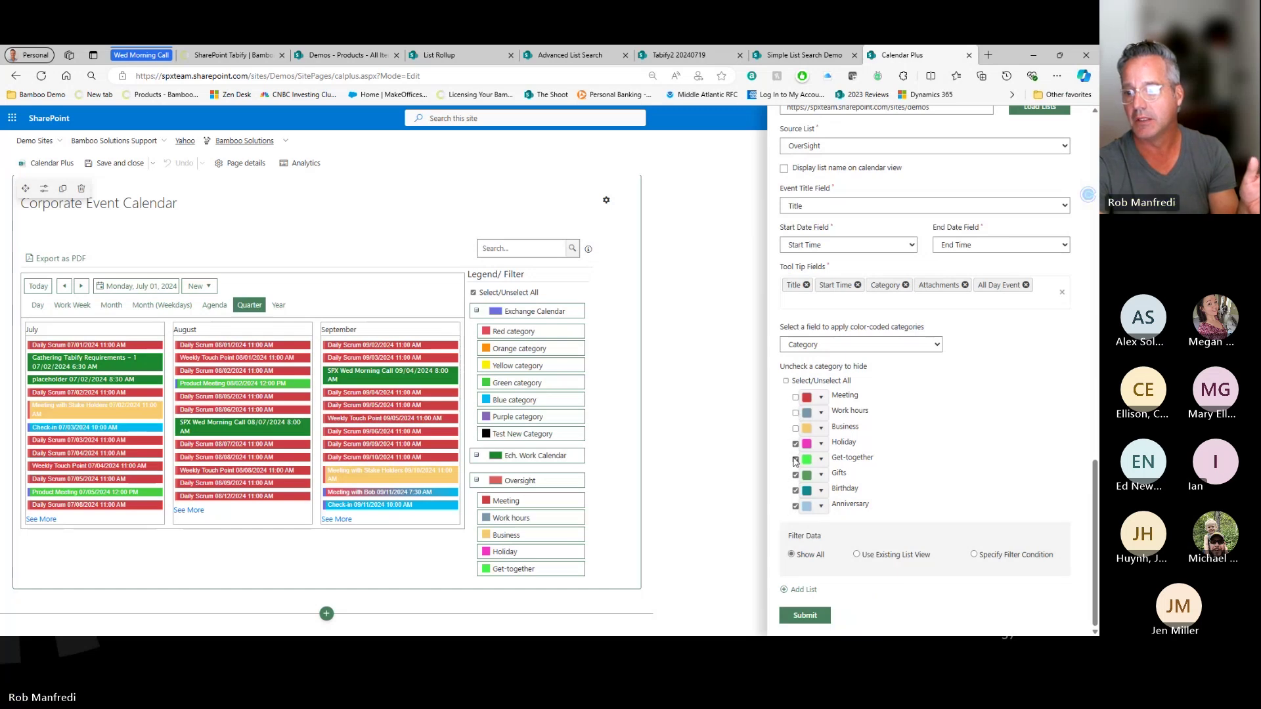
pyautogui.click(799, 492)
pyautogui.click(795, 491)
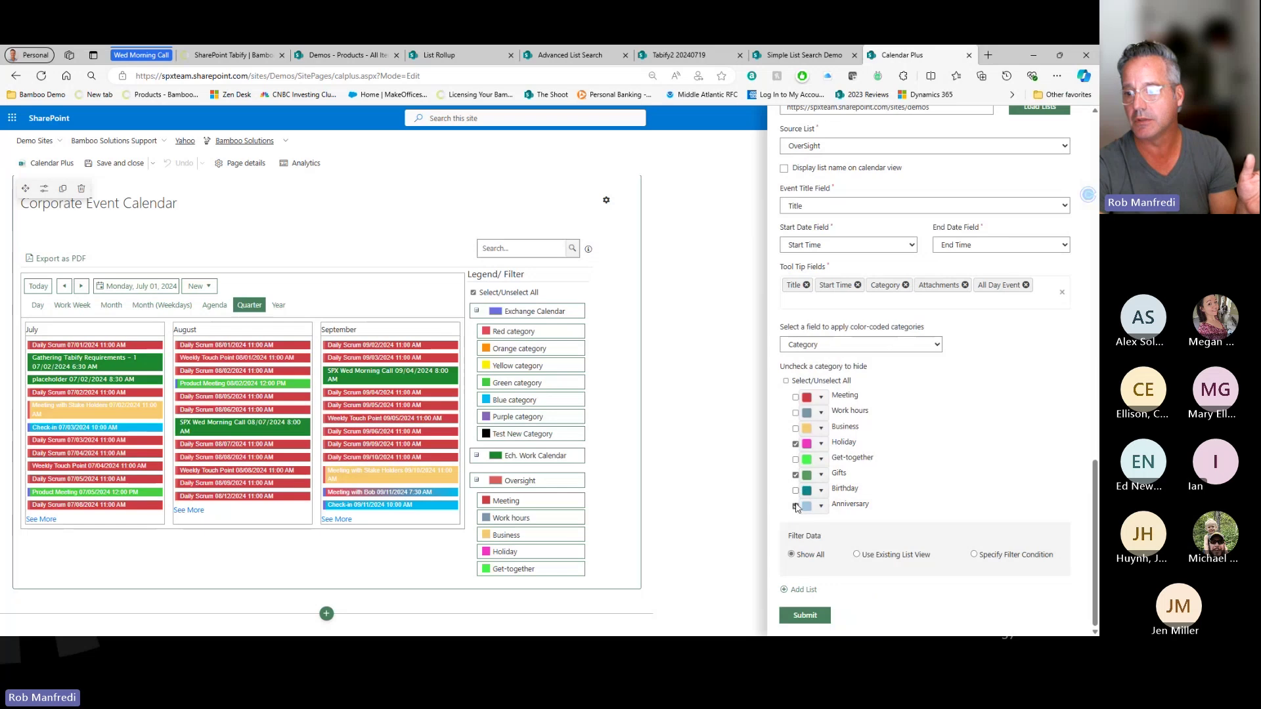
pyautogui.click(795, 507)
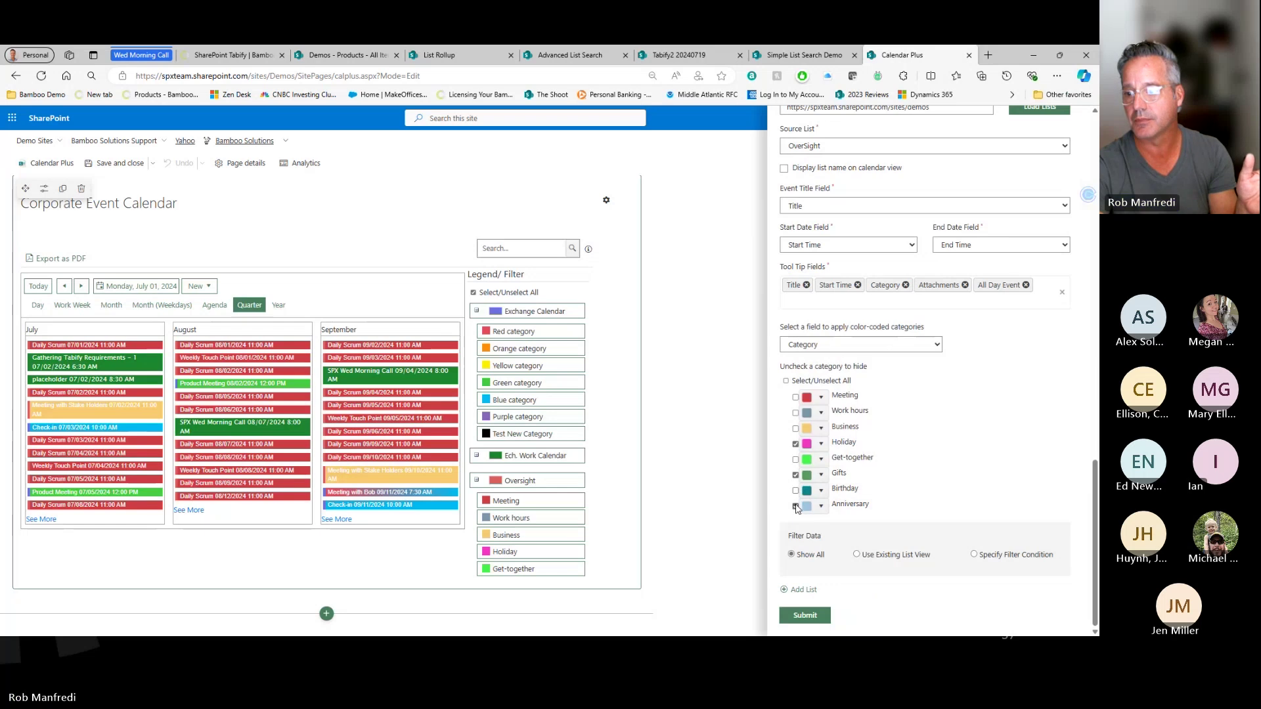
pyautogui.click(796, 398)
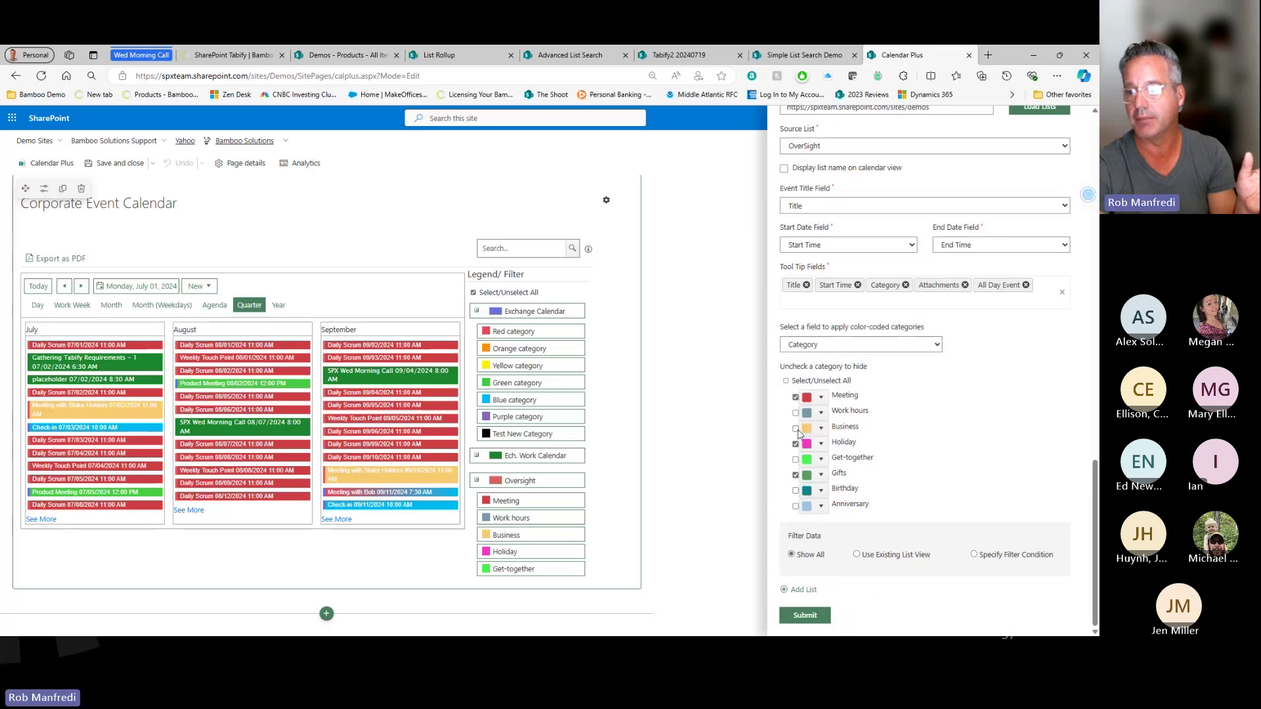
pyautogui.click(795, 430)
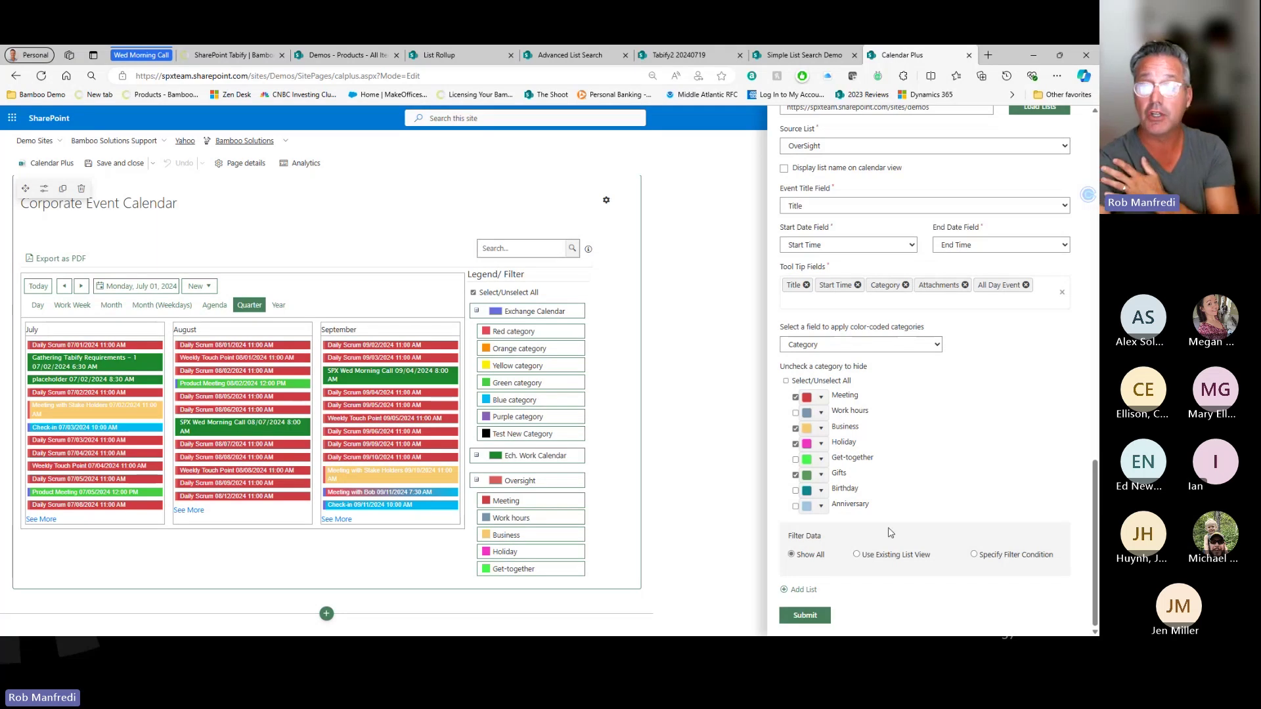
# Step: Try filtering the Oversight data with the condition Description Equals Public, and return the filter to Show All
pyautogui.click(857, 555)
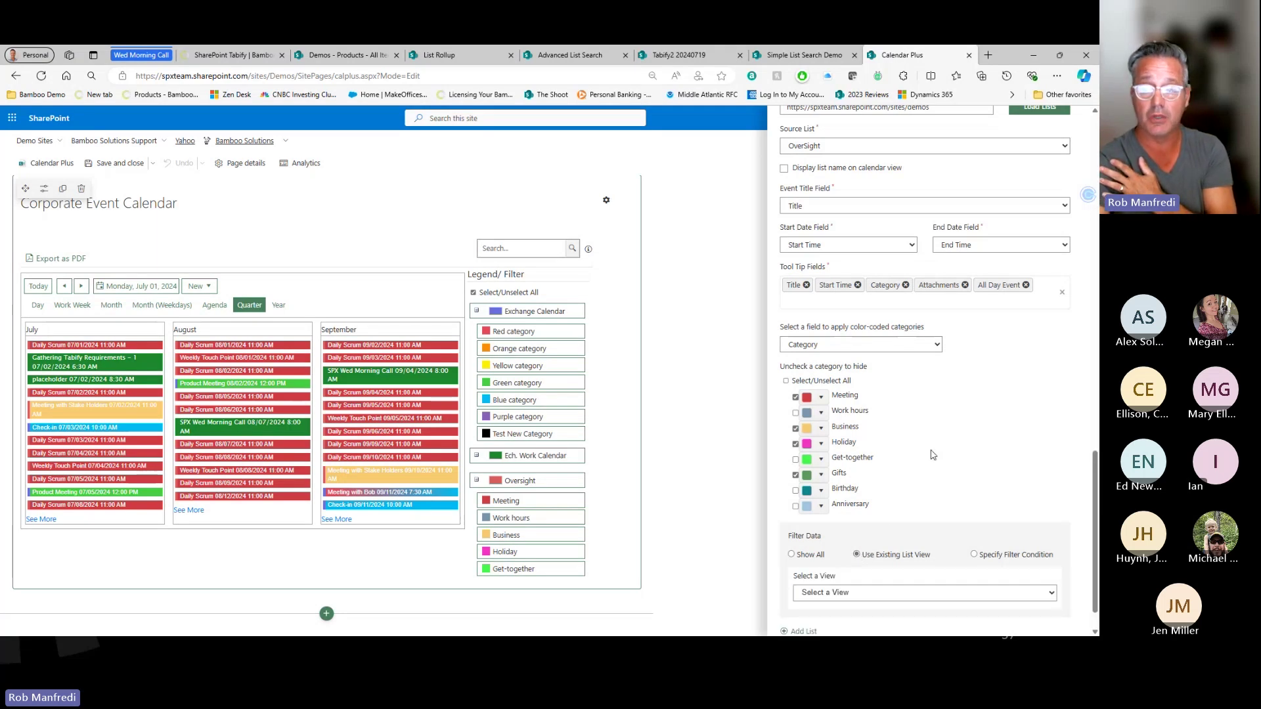
pyautogui.click(974, 556)
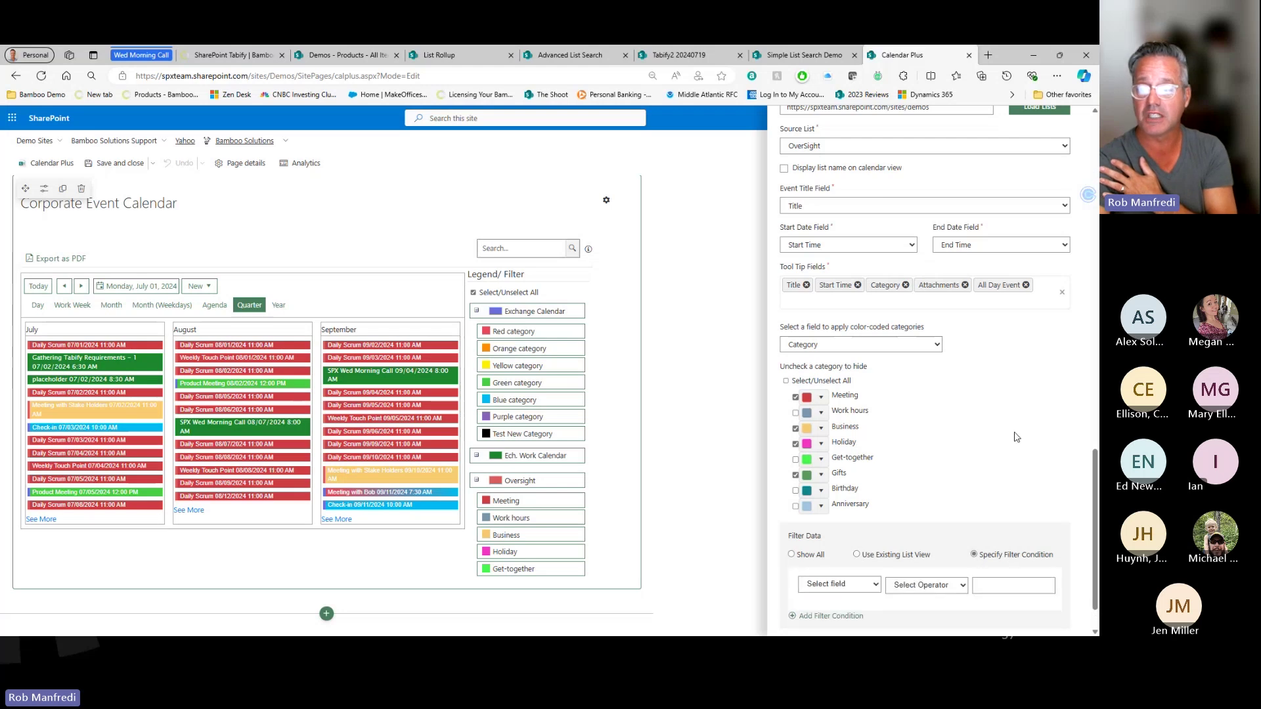
pyautogui.scroll(-1, 985, 447)
pyautogui.click(851, 536)
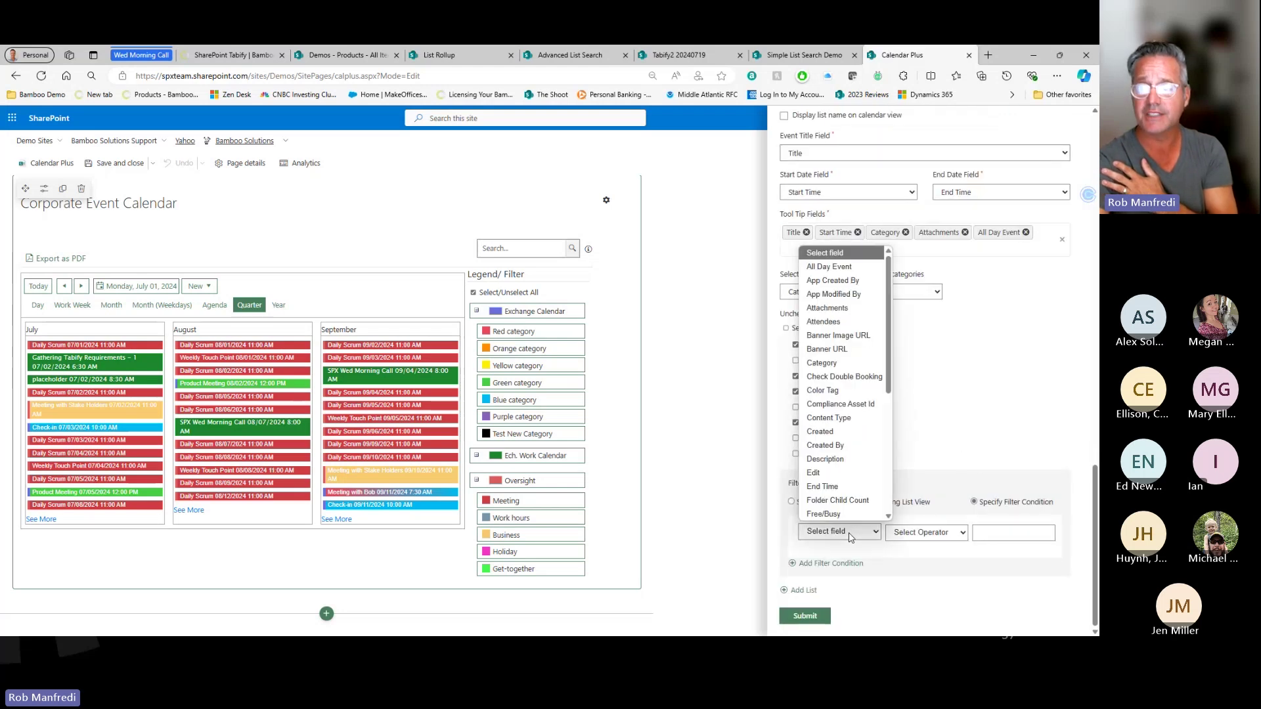
pyautogui.click(828, 459)
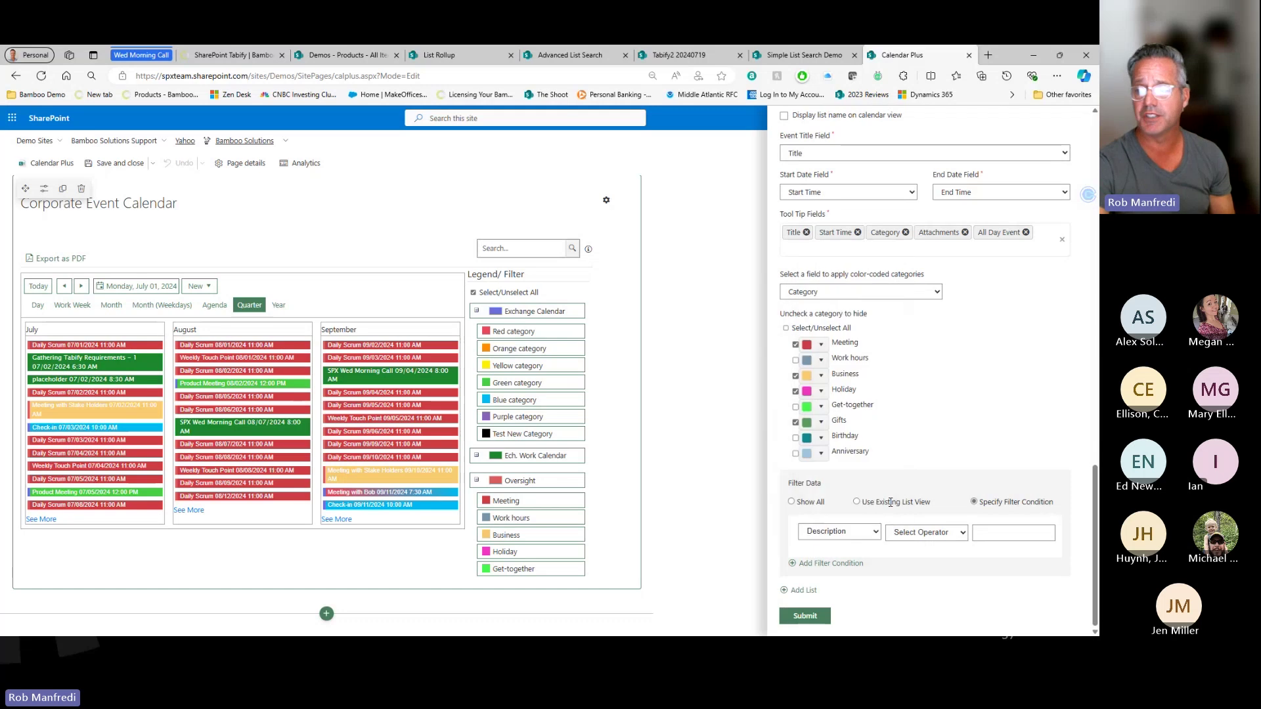
pyautogui.click(911, 538)
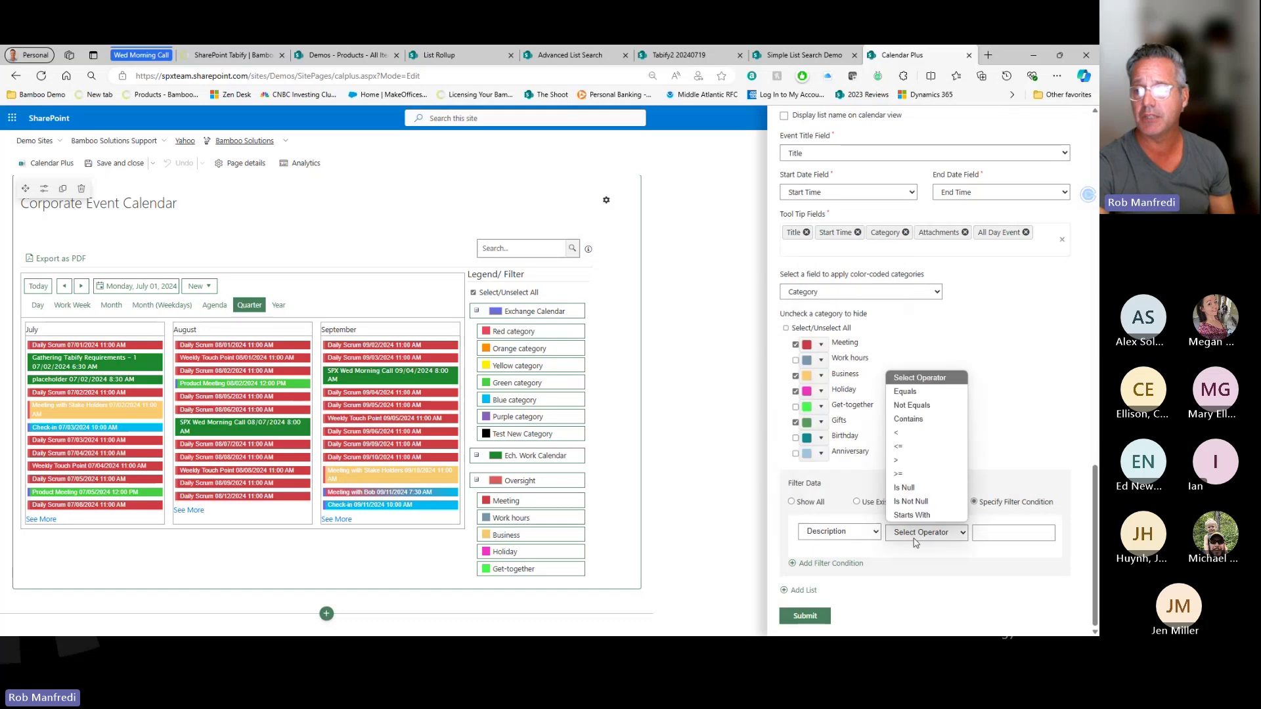
pyautogui.click(917, 392)
pyautogui.click(989, 533)
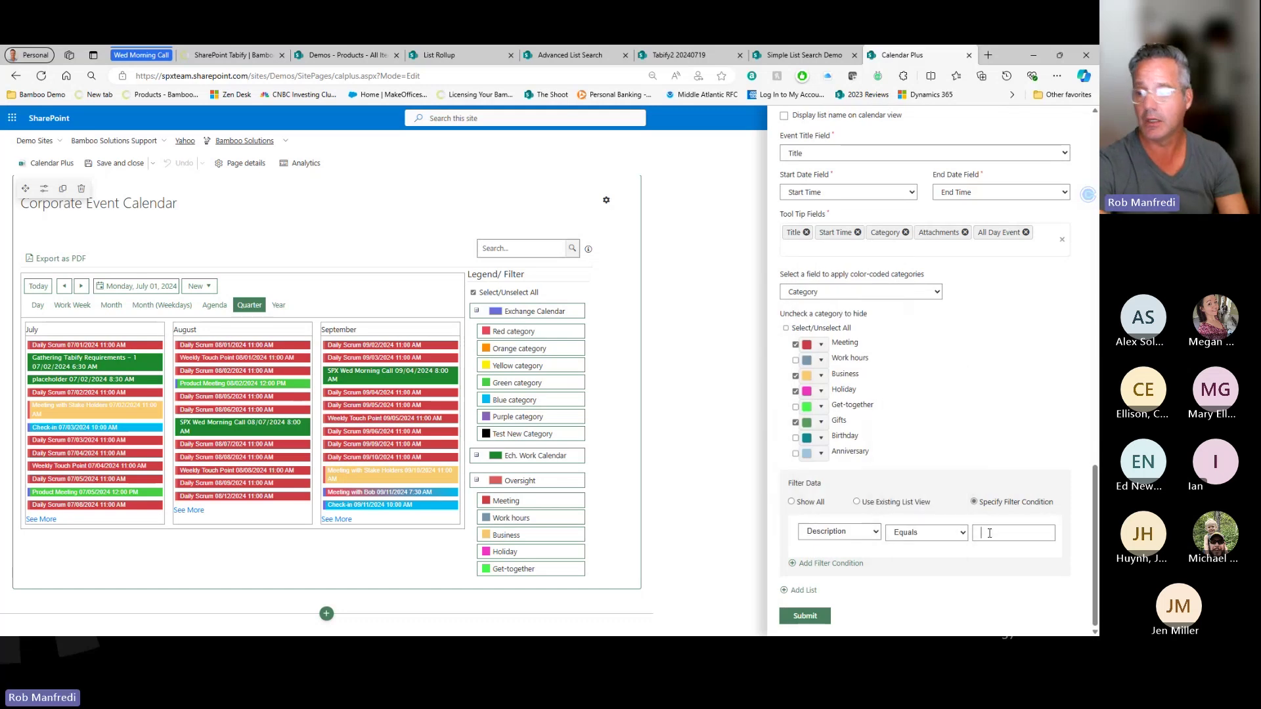
pyautogui.write('Public')
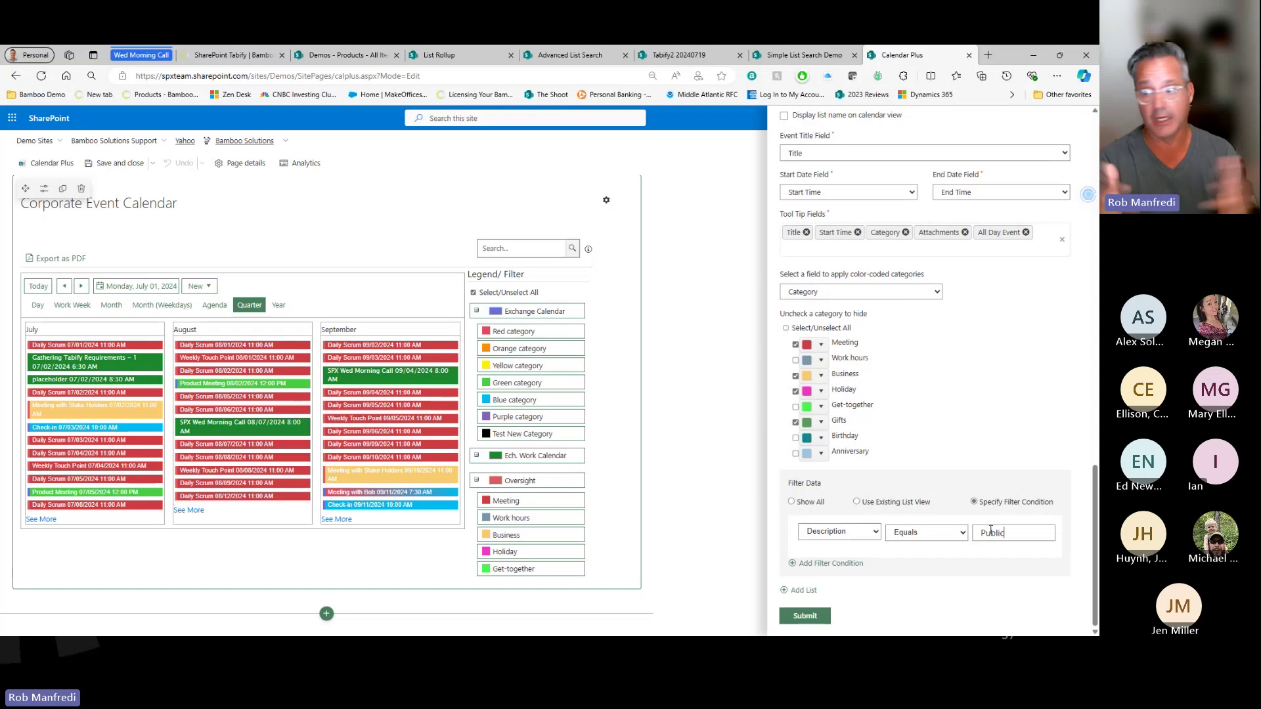
pyautogui.click(791, 502)
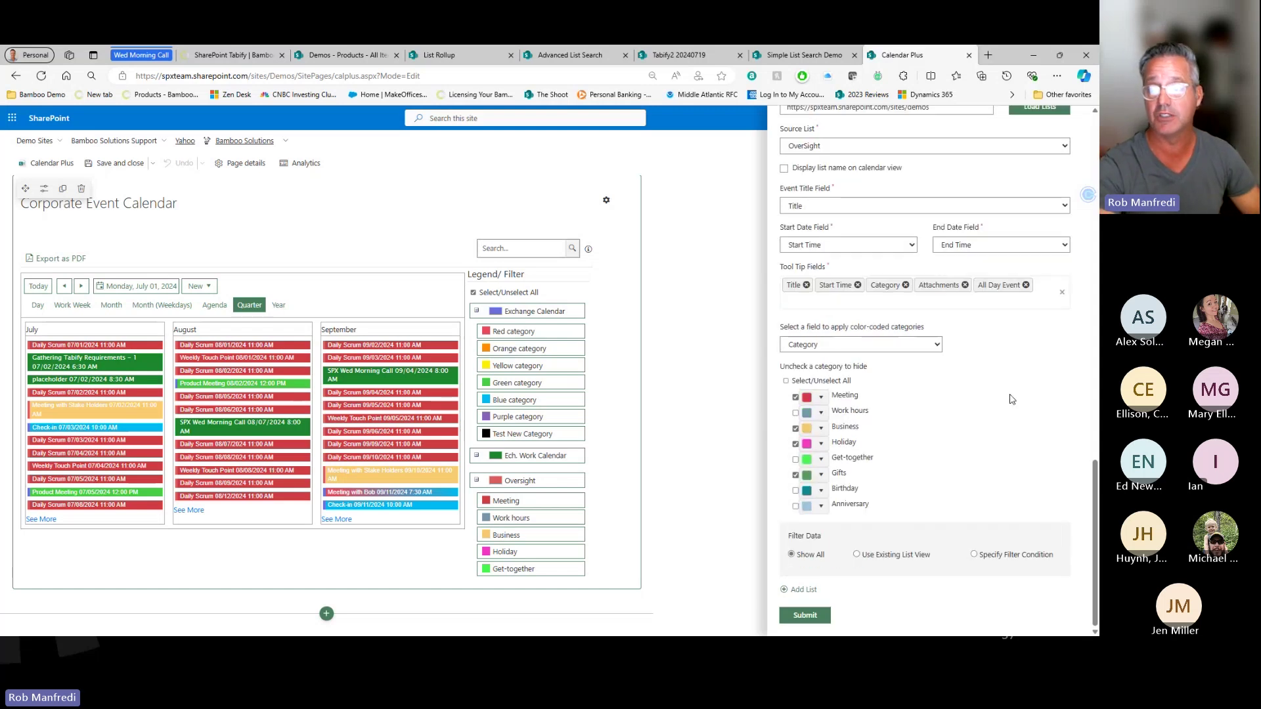
# Step: Set the calendar's default view to Month and review the remaining calendar view options
pyautogui.scroll(6, 847, 572)
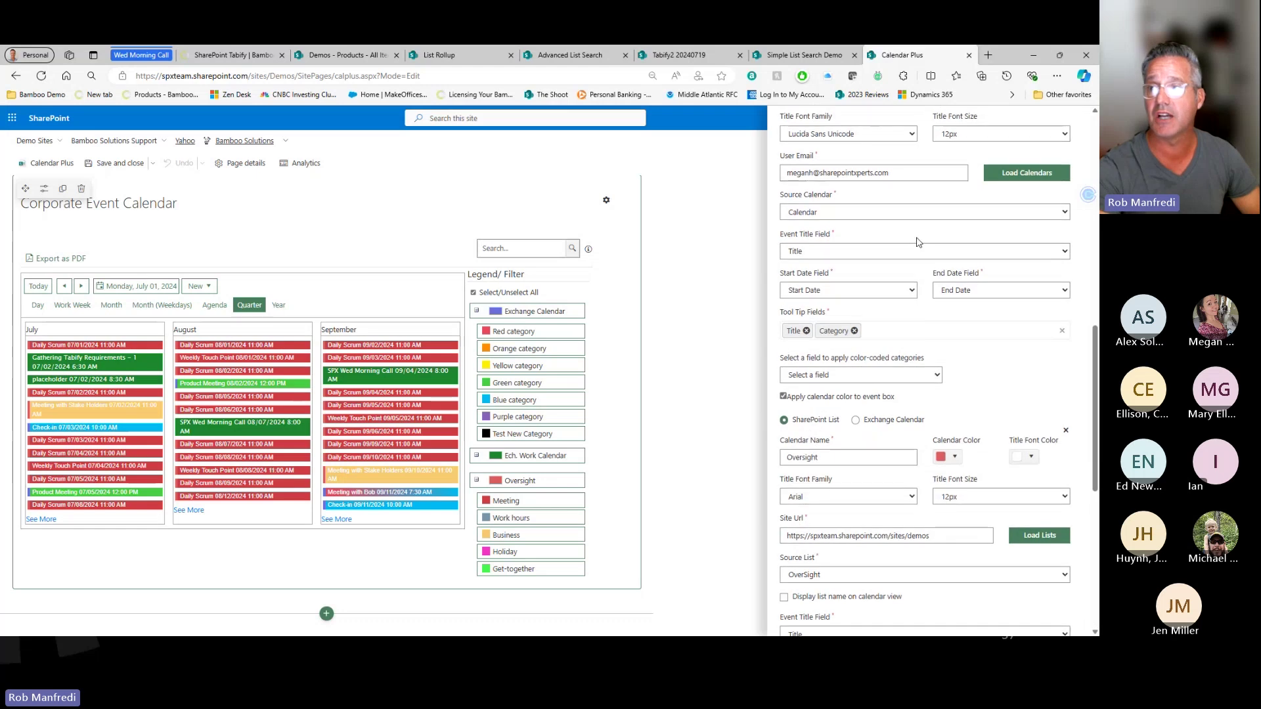
pyautogui.scroll(5, 918, 242)
pyautogui.click(910, 158)
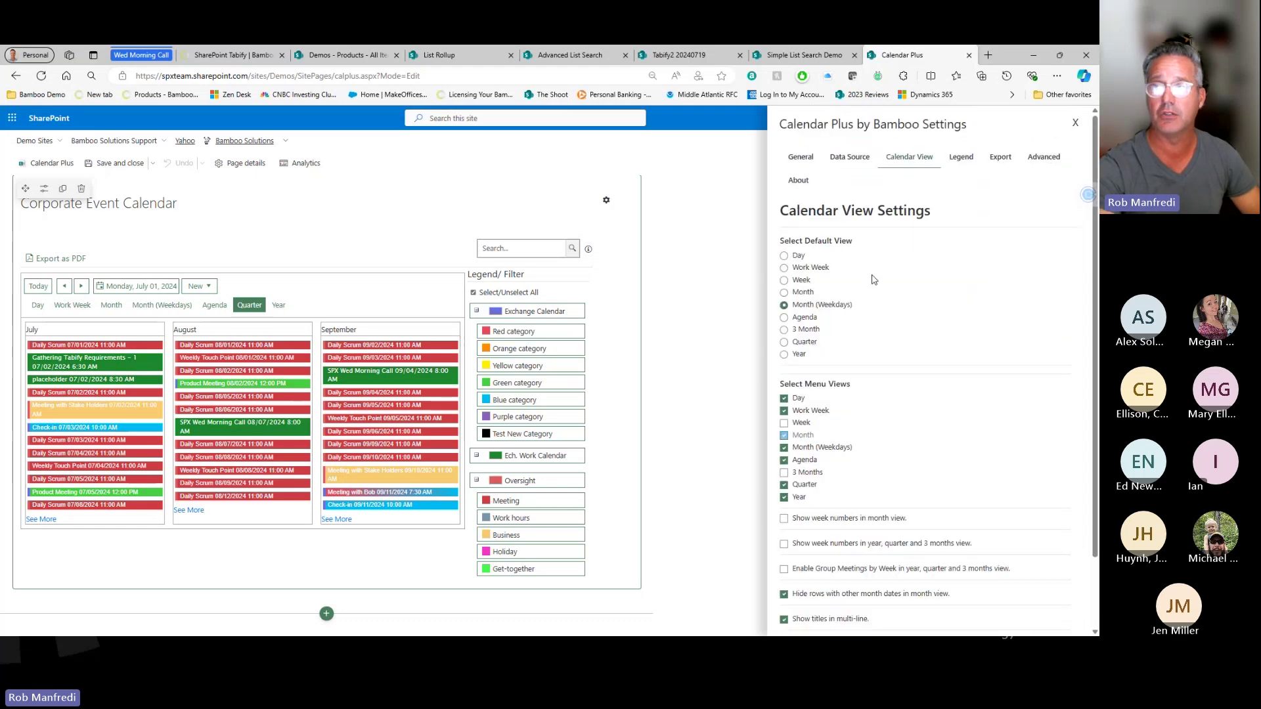
pyautogui.click(784, 292)
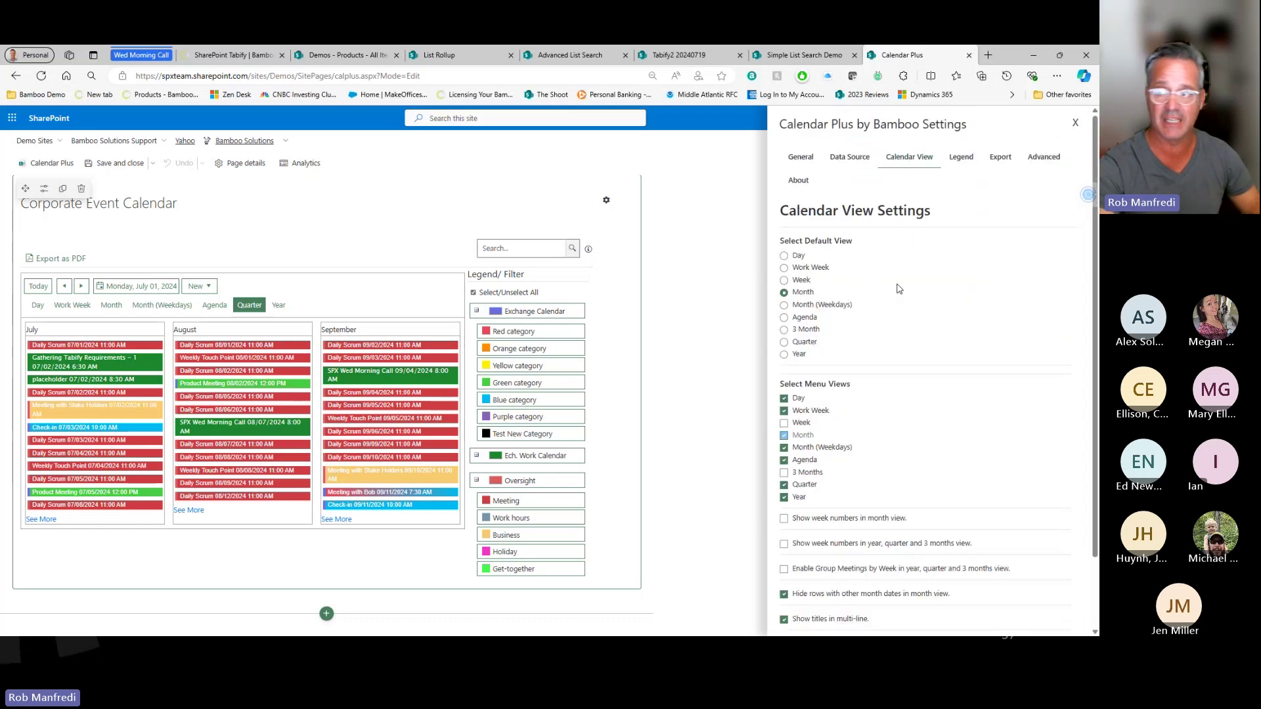
pyautogui.scroll(-1, 812, 321)
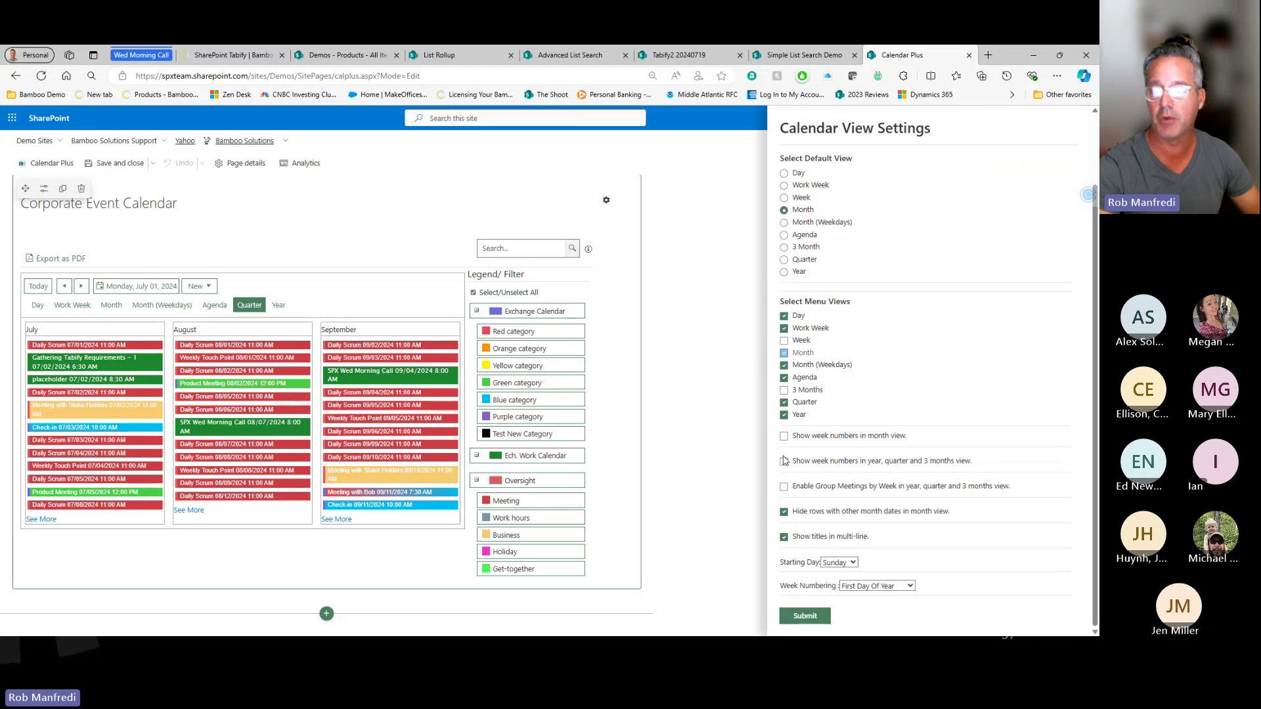
pyautogui.scroll(2, 857, 473)
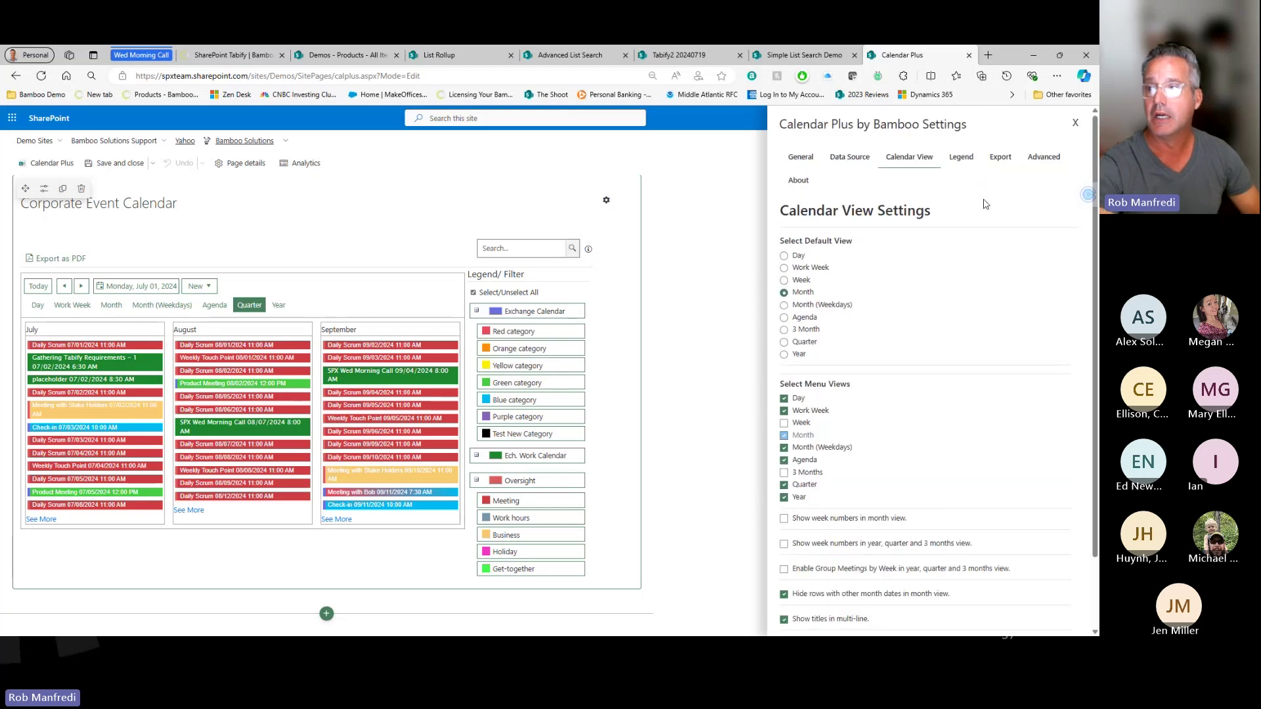
# Step: Place Oversight first in the legend's calendar order and submit the settings
pyautogui.click(959, 161)
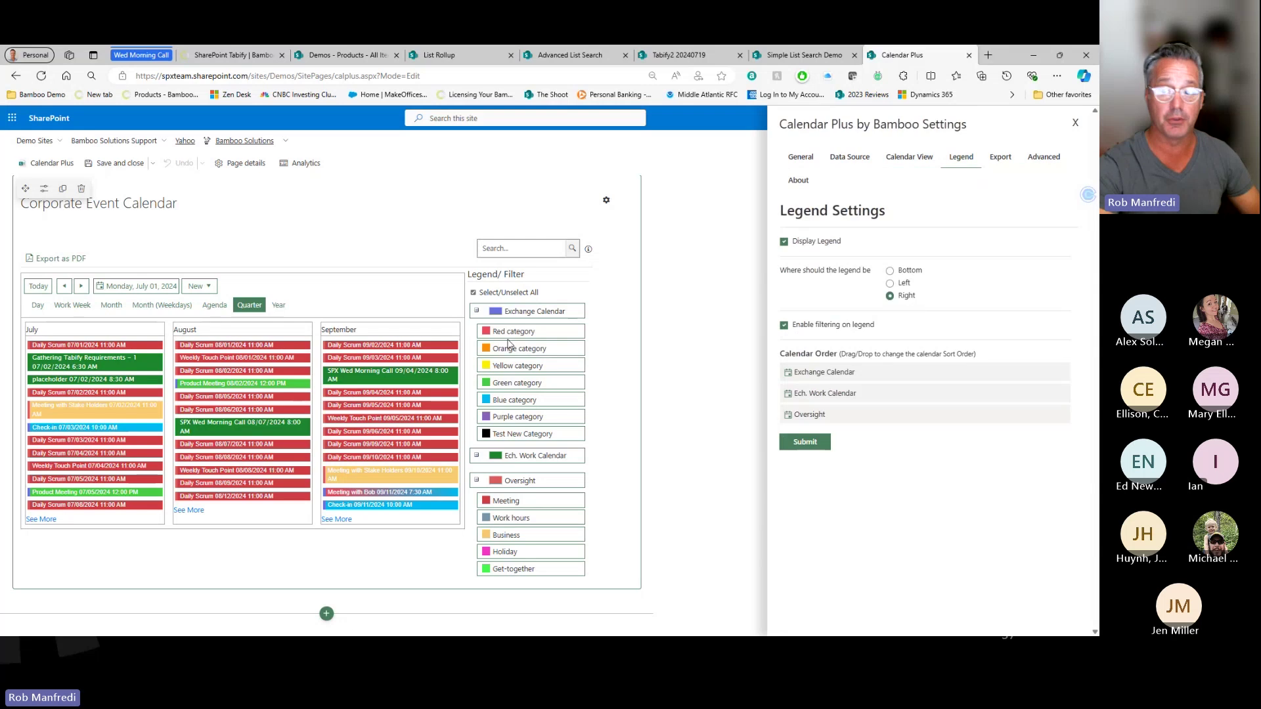
pyautogui.click(79, 345)
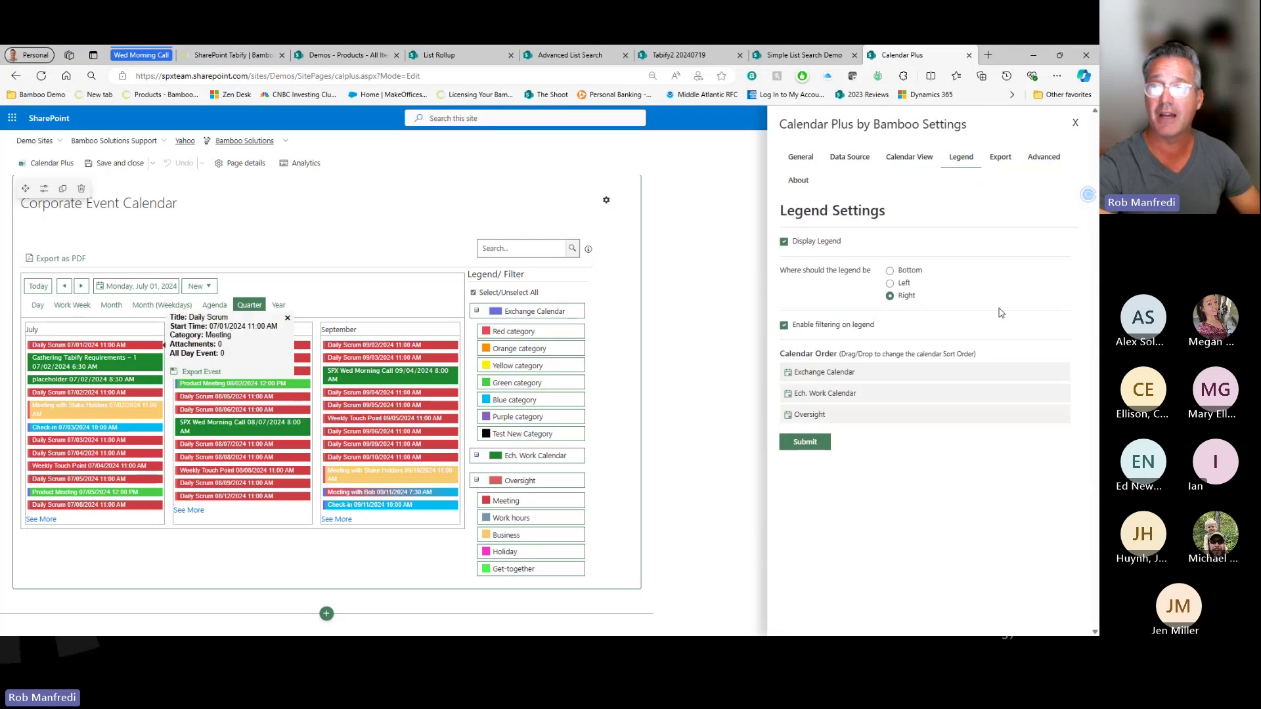
pyautogui.moveTo(811, 415); pyautogui.dragTo(815, 377)
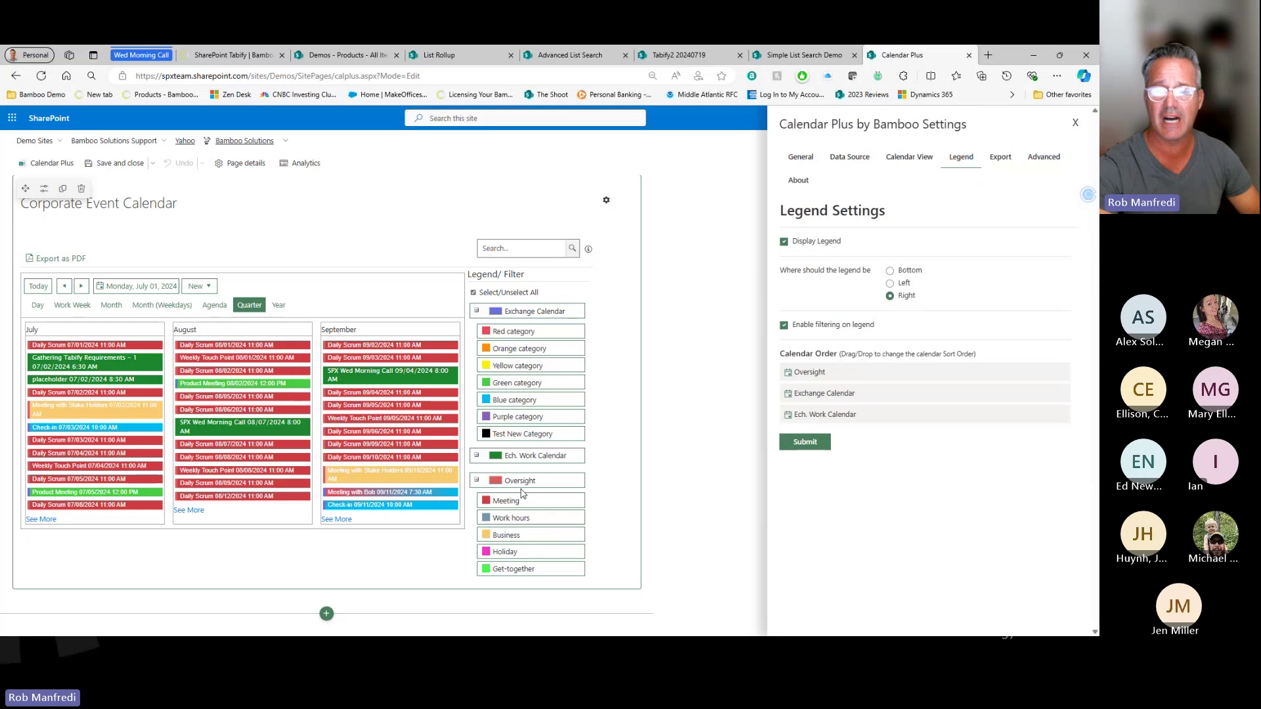
pyautogui.click(803, 443)
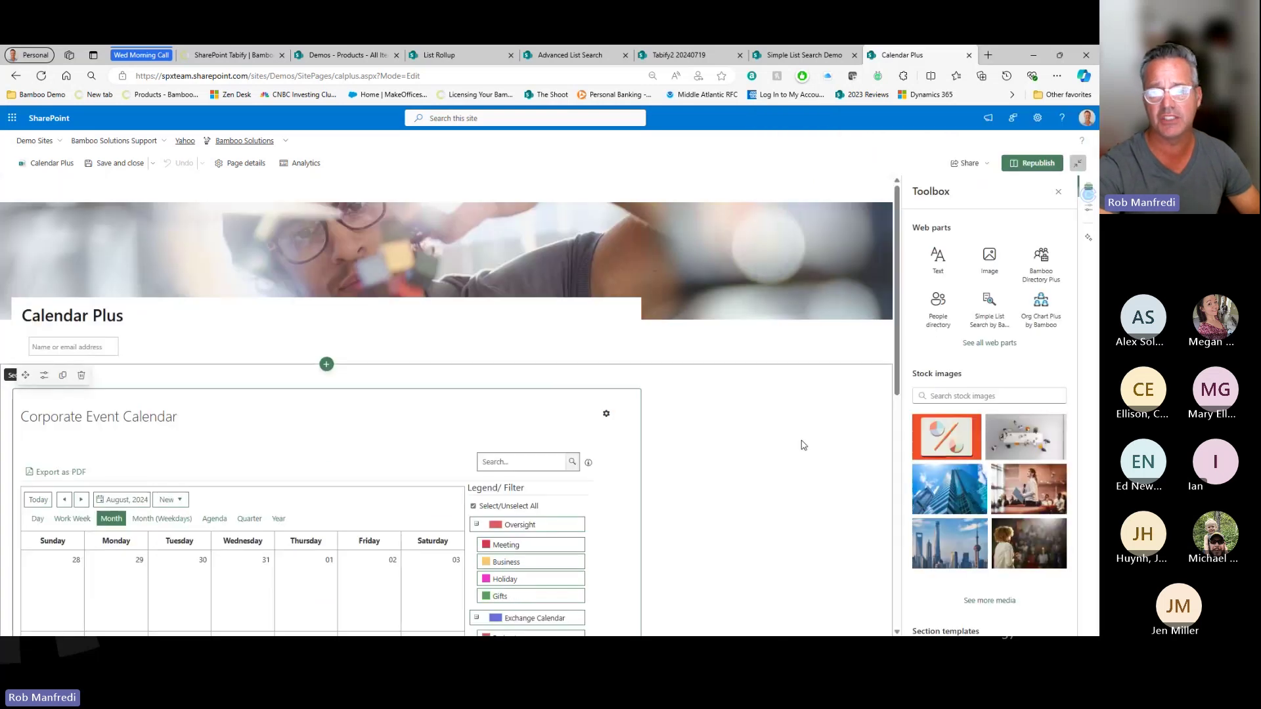
# Step: Republish the page and review the August 2024 month calendar, including the details of the August 7 SPX Wed Morning Call
pyautogui.scroll(-4, 732, 436)
pyautogui.click(1031, 163)
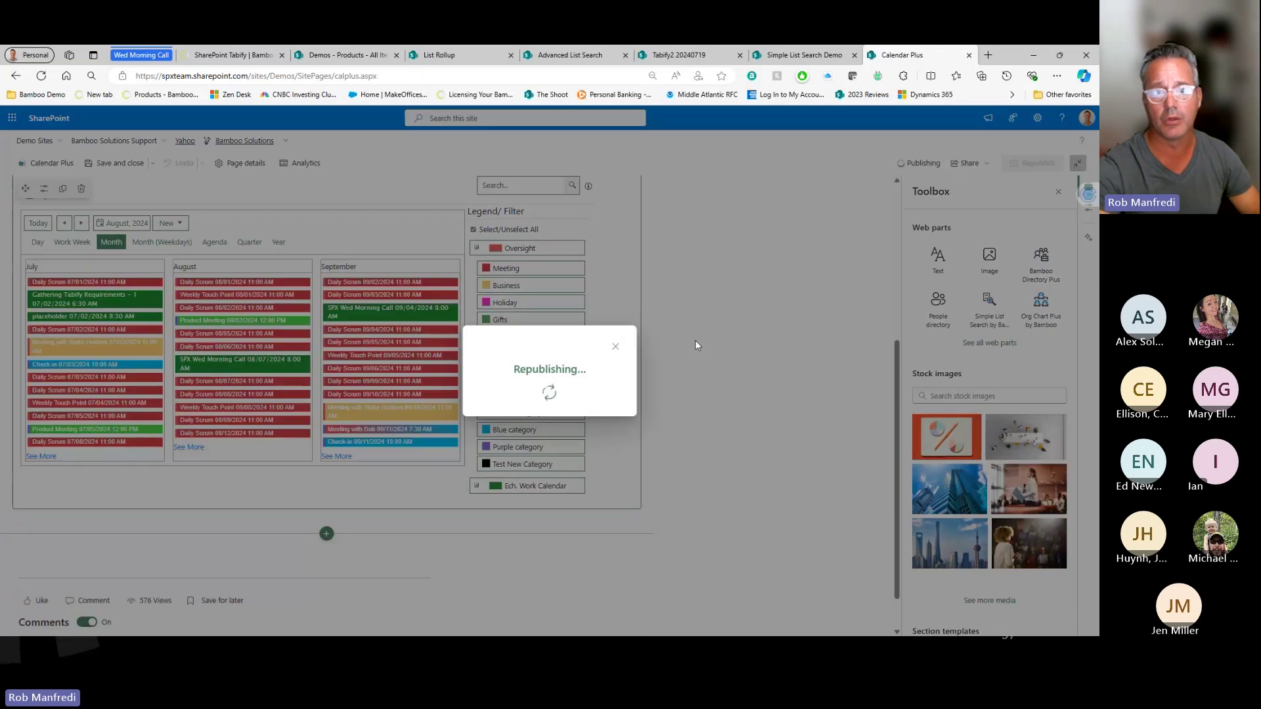
pyautogui.scroll(-3, 806, 328)
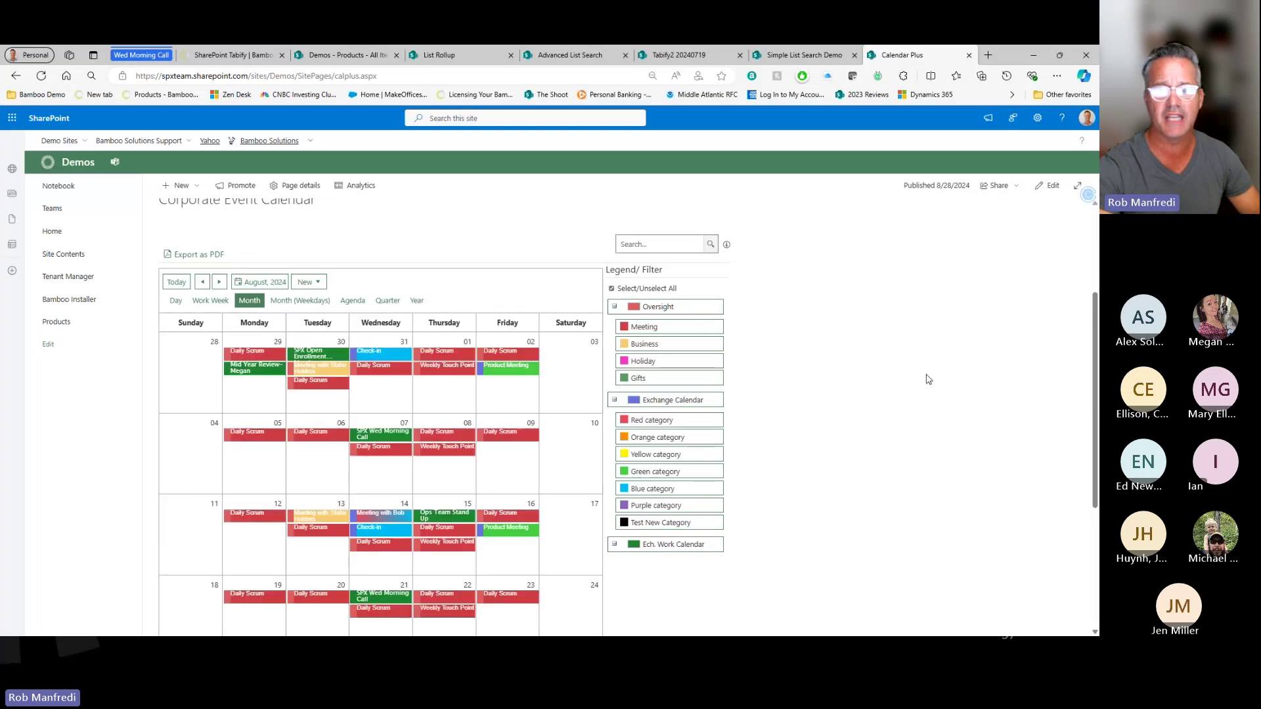
pyautogui.click(383, 434)
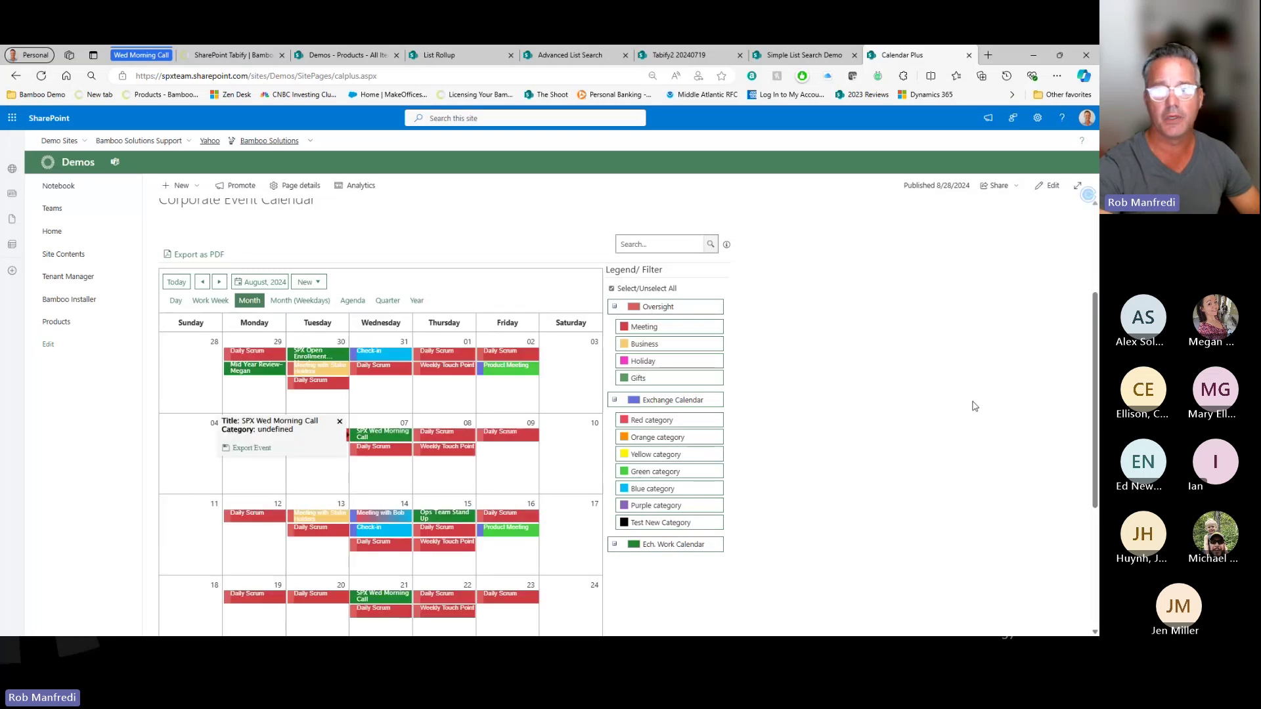
pyautogui.scroll(-2, 974, 421)
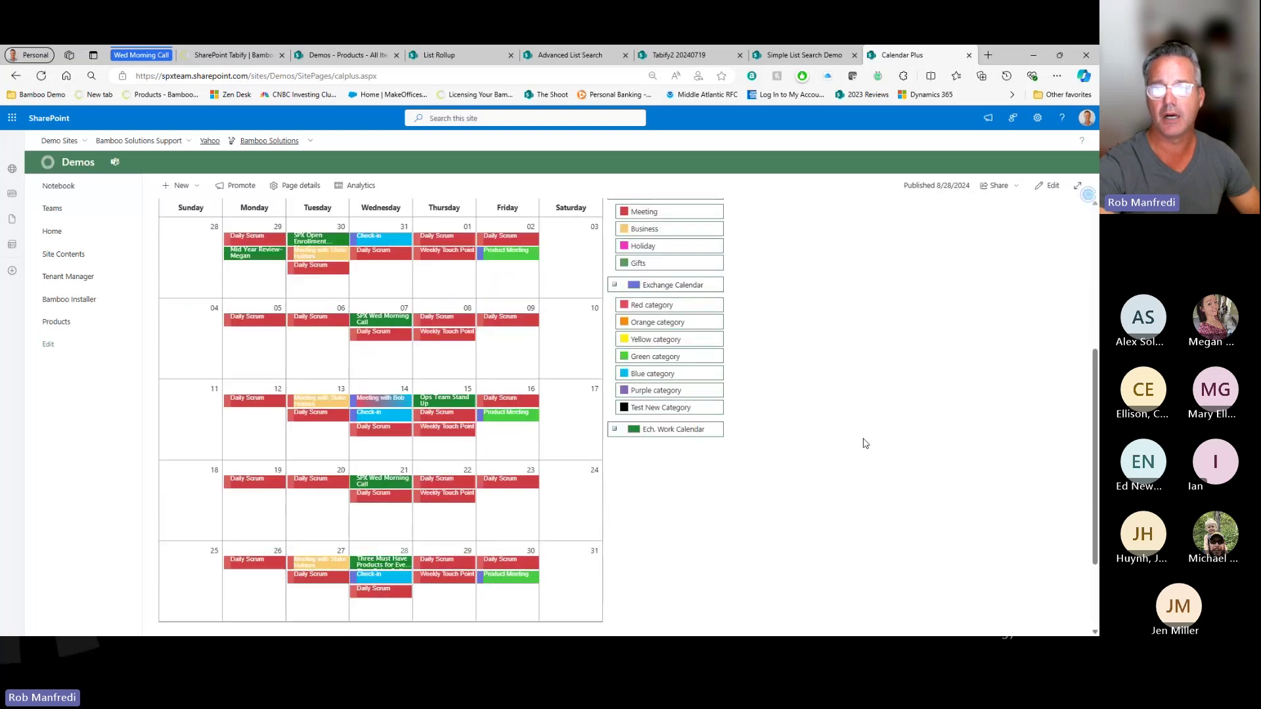
pyautogui.scroll(-2, 866, 444)
# Step: Switch to the slide presentation and show its last slide, with product pricing and contact details
pyautogui.hotkey('alt', 'Tab')
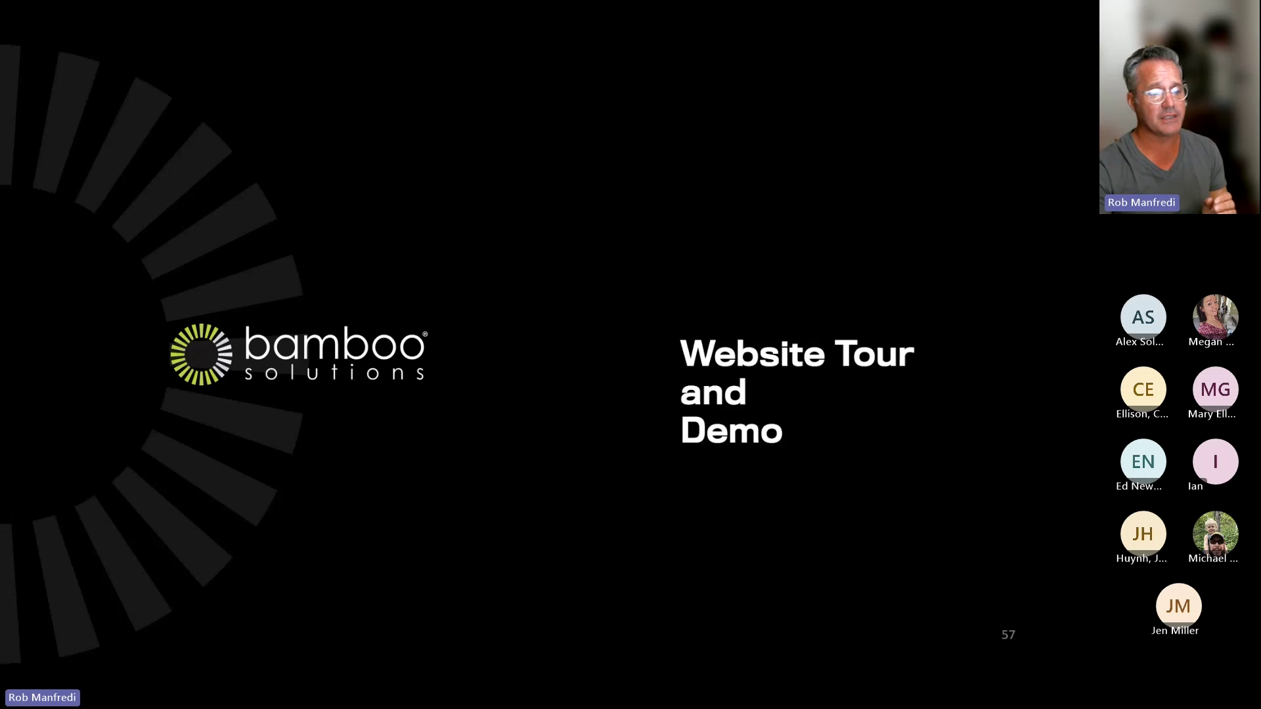
pyautogui.press('End')
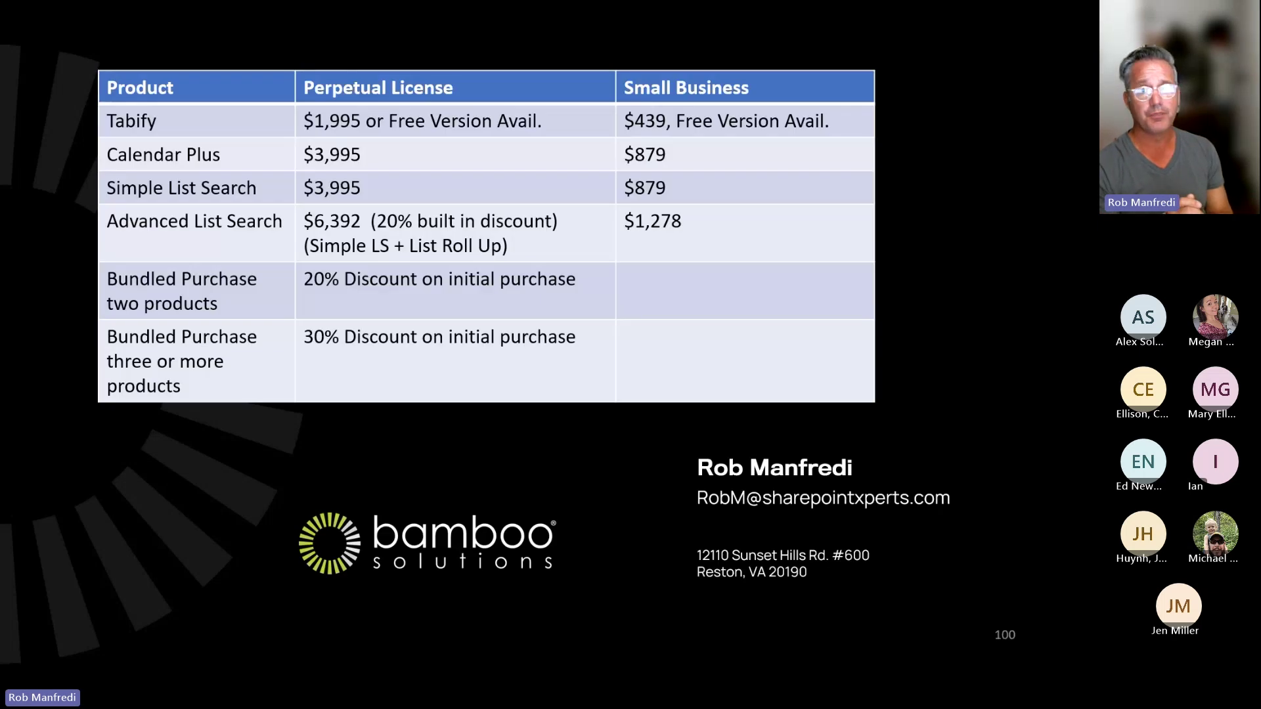